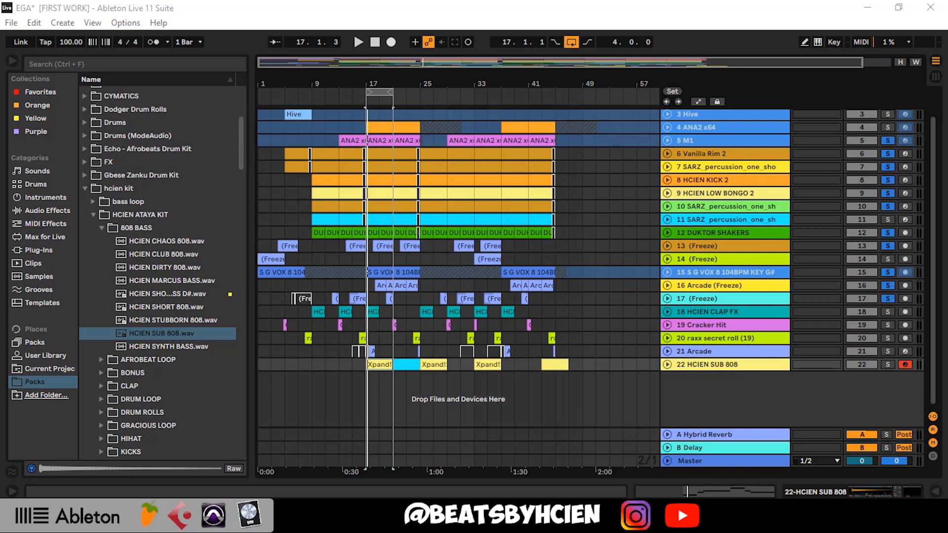
# Play the loop at bar 17 and solo the HCIEN SUB 808, Cracker Hit and raxx secret roll tracks
pyautogui.moveTo(366, 85); pyautogui.dragTo(371, 100)
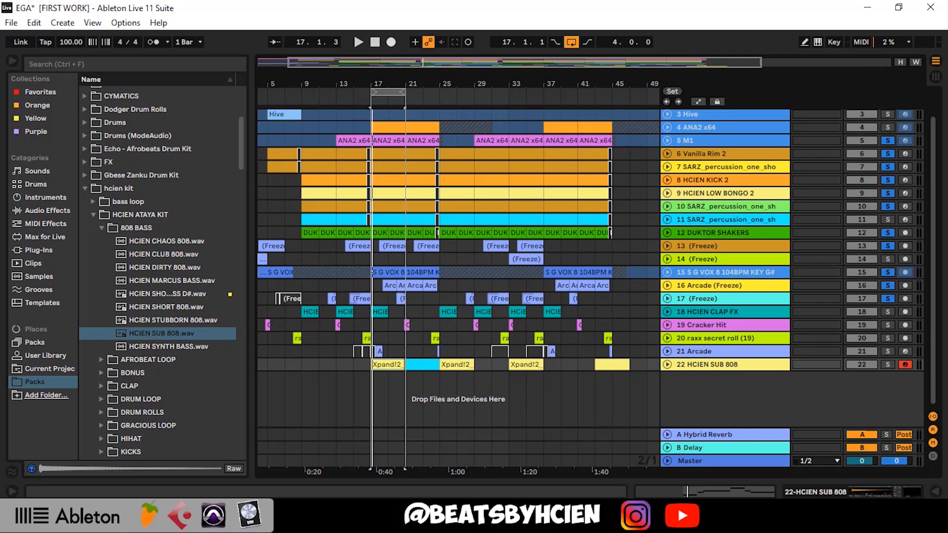
pyautogui.moveTo(366, 83); pyautogui.dragTo(370, 88)
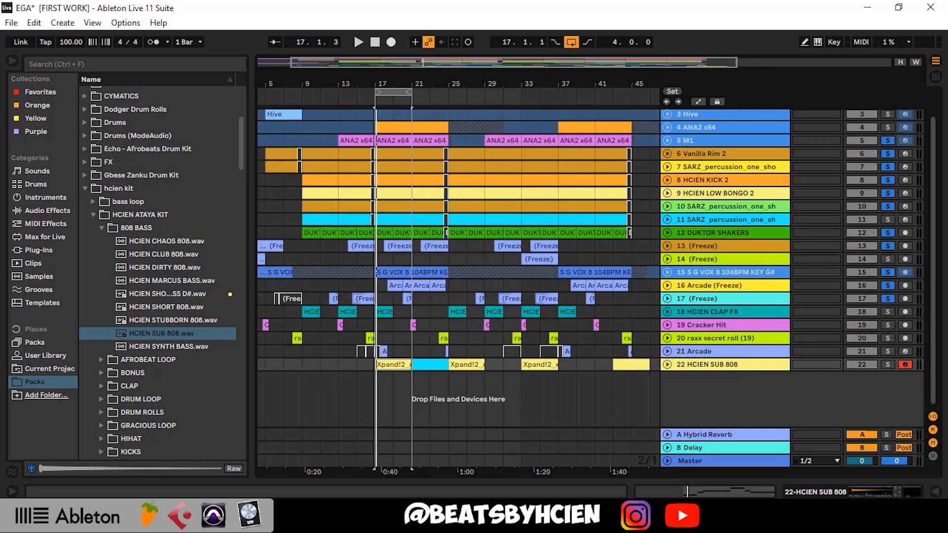
pyautogui.press('space')
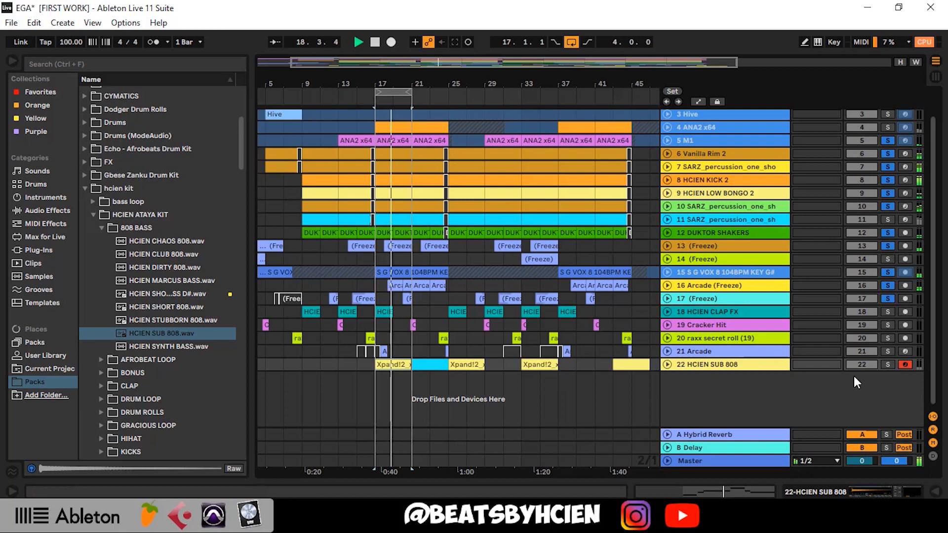
pyautogui.click(887, 365)
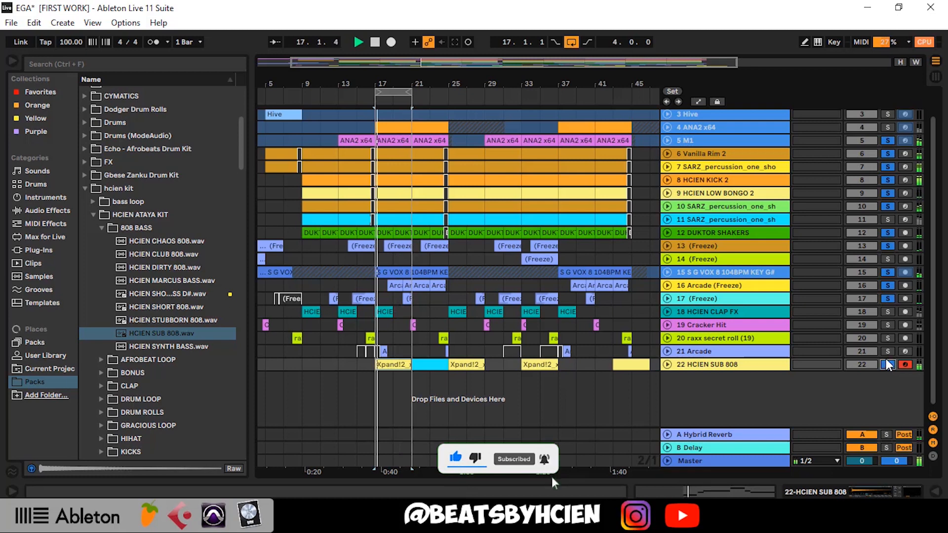
pyautogui.click(887, 325)
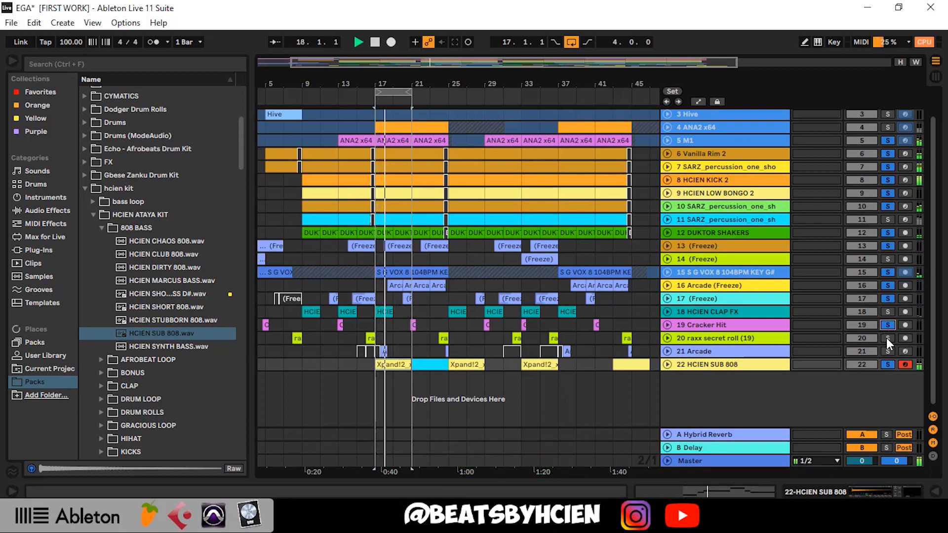
pyautogui.click(887, 338)
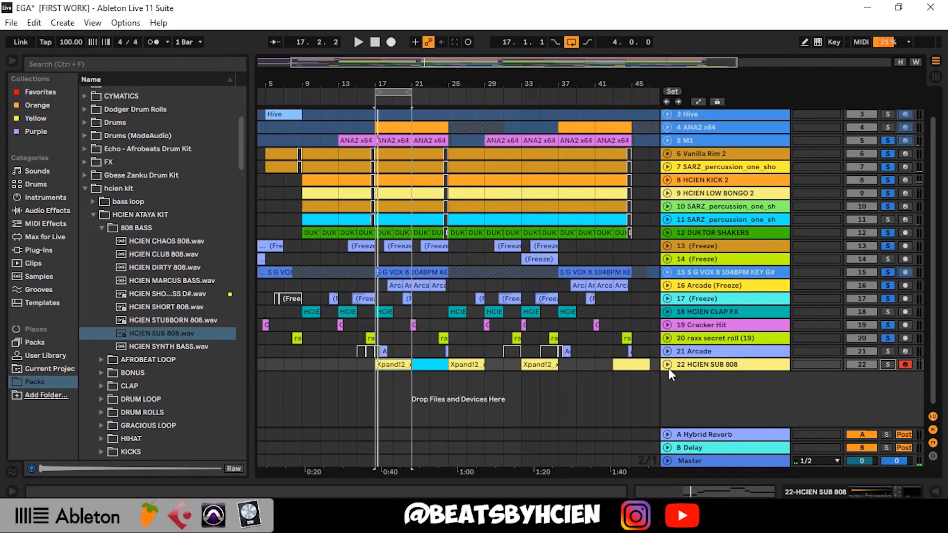
# Unfold the HCIEN SUB 808 track to show its clips' notes and solo the track
pyautogui.click(667, 366)
pyautogui.moveTo(376, 87); pyautogui.dragTo(377, 111)
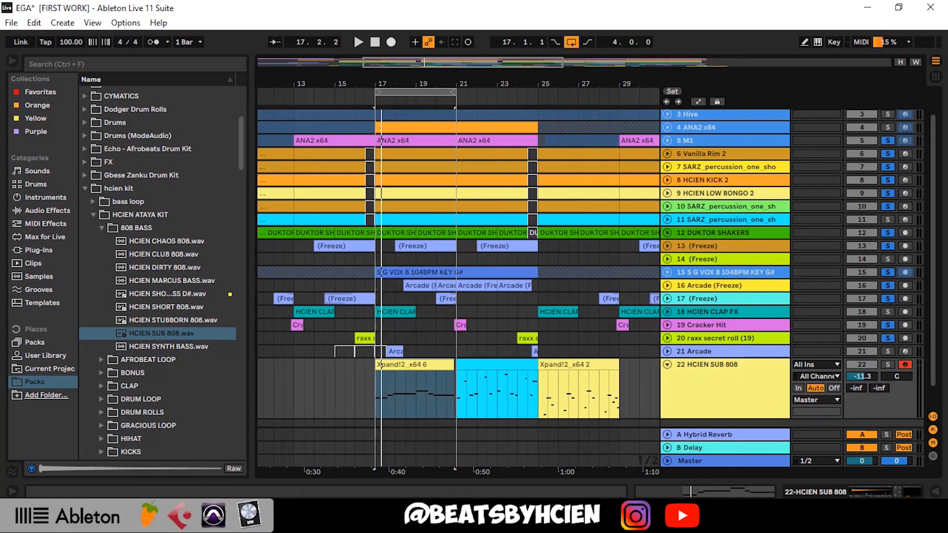
pyautogui.scroll(-2, 431, 395)
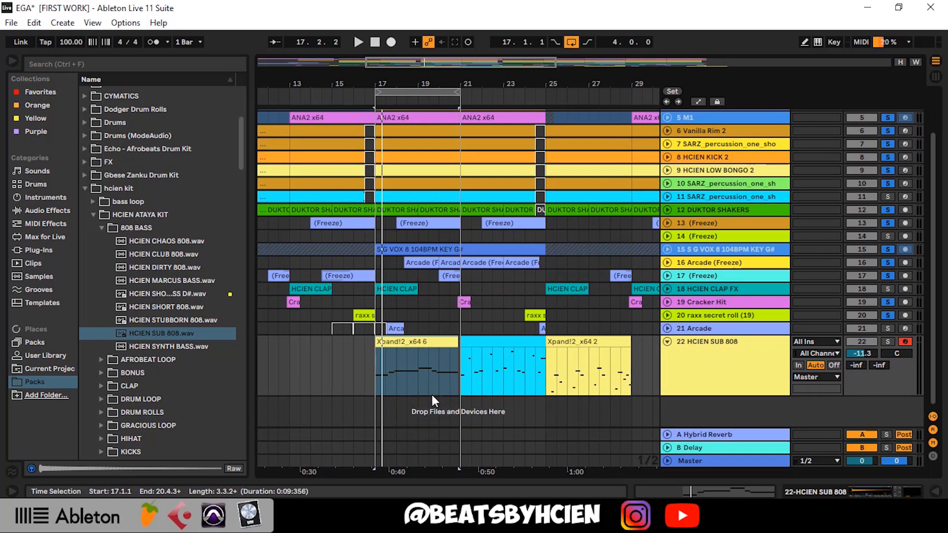
pyautogui.click(407, 414)
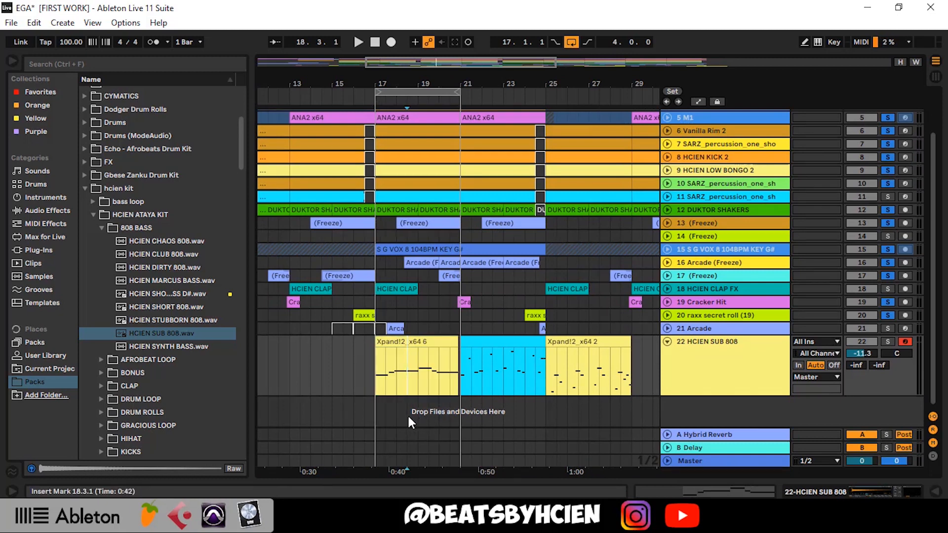
pyautogui.click(887, 343)
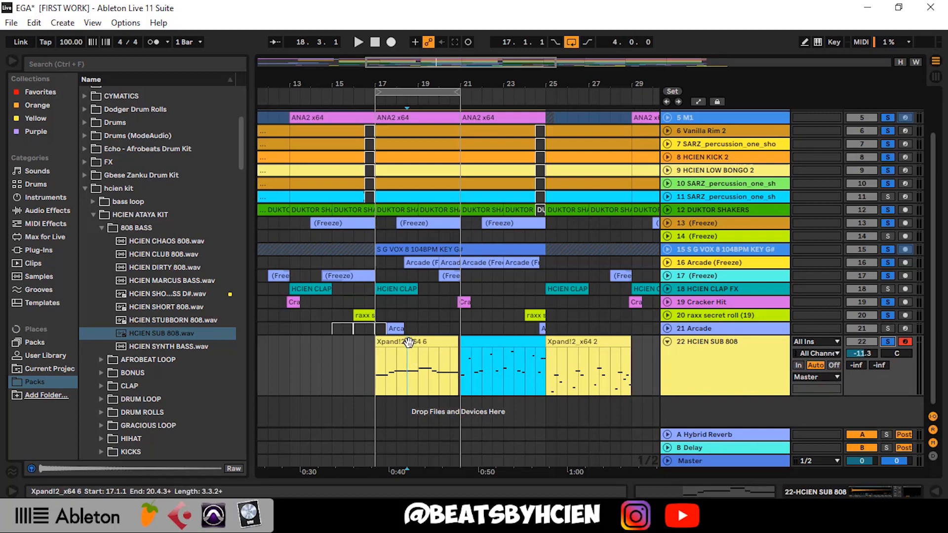
# Extend the Xpand!2_x64 6 clip to end at 21.1.1 and play back its notes in the note editor
pyautogui.click(460, 345)
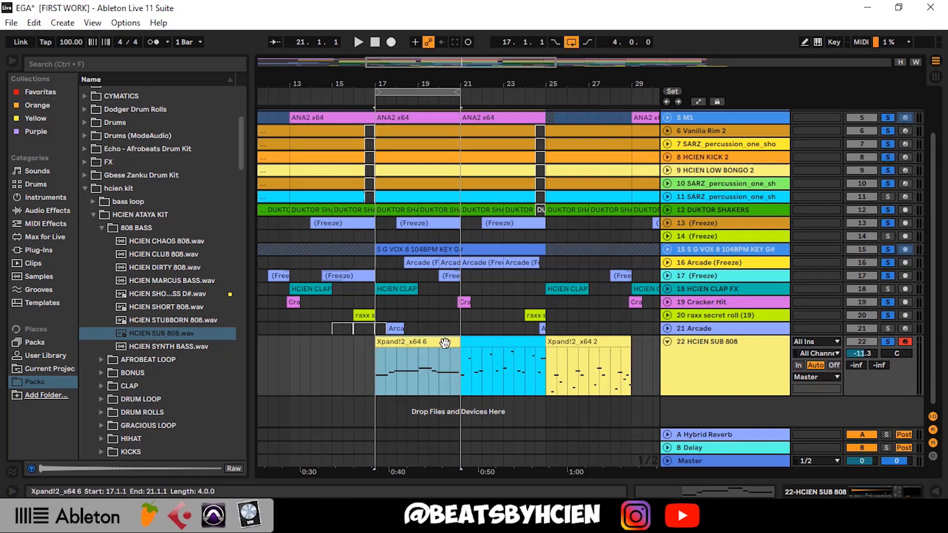
pyautogui.doubleClick(439, 345)
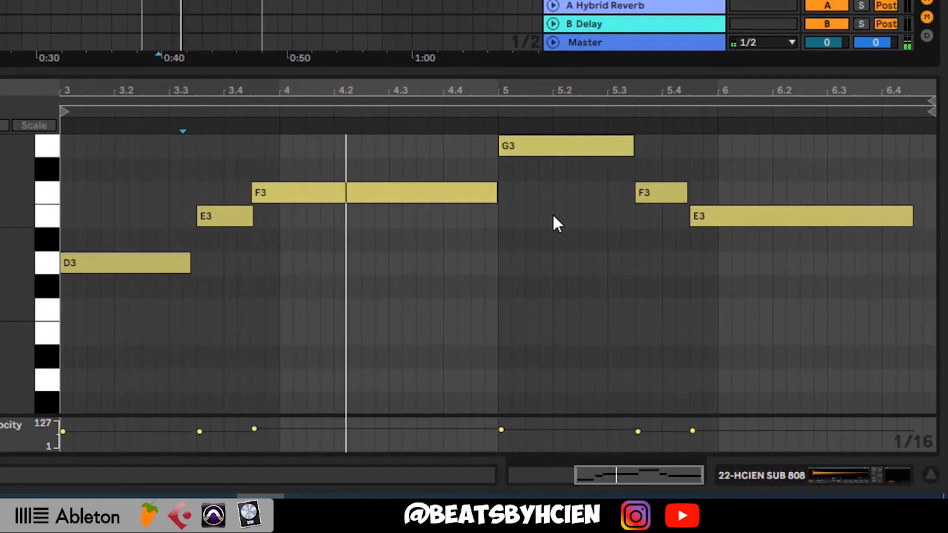
pyautogui.scroll(2, 552, 207)
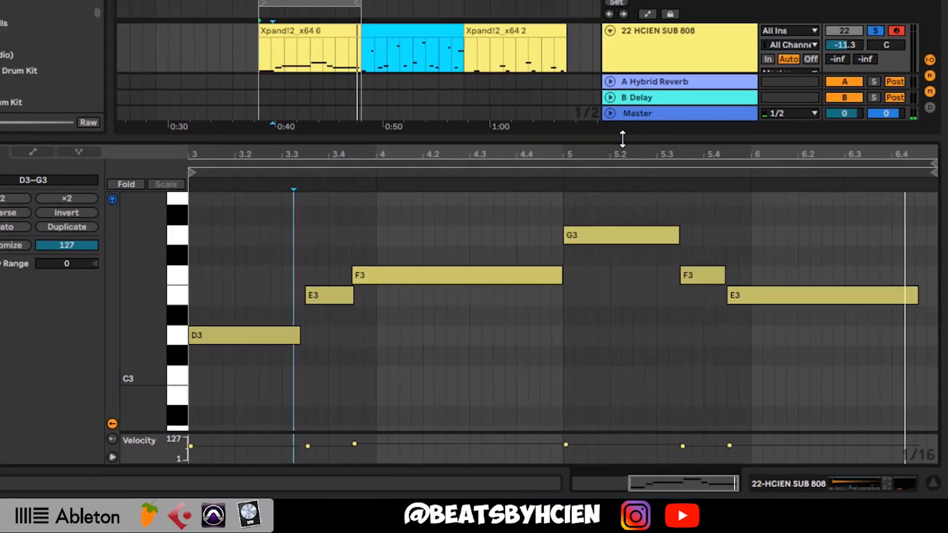
pyautogui.press('space')
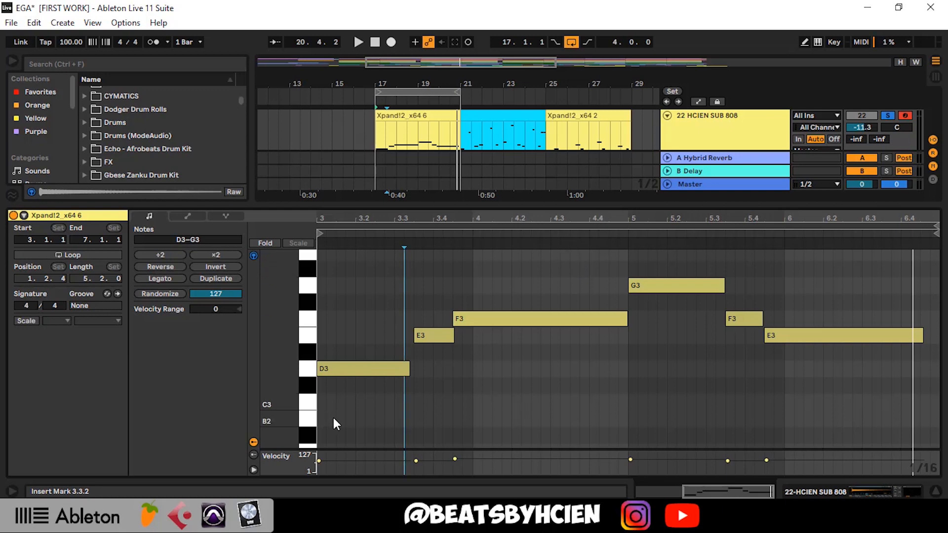
# Select all the clip's notes from D3 to G3, play them back and return to the full arrangement
pyautogui.moveTo(334, 418); pyautogui.dragTo(877, 280)
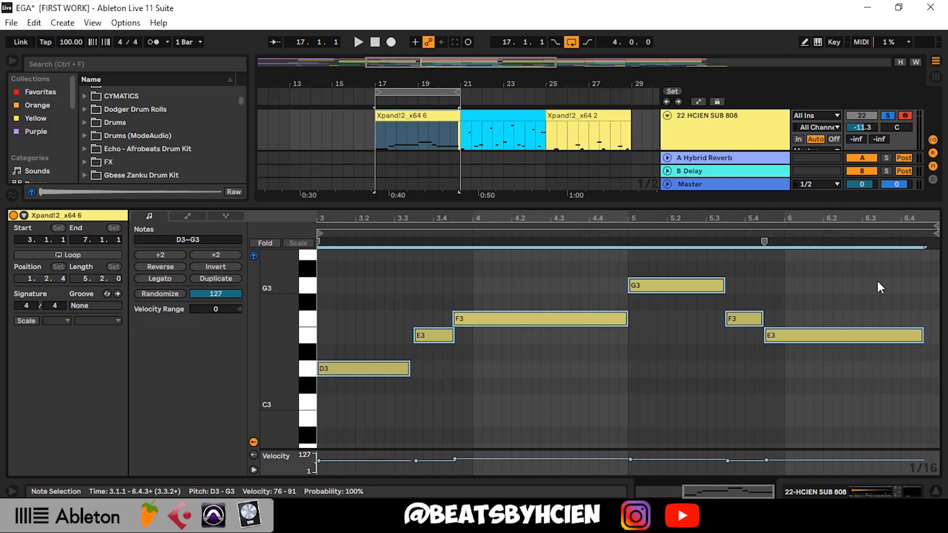
pyautogui.press('space')
pyautogui.click(705, 205)
pyautogui.click(294, 371)
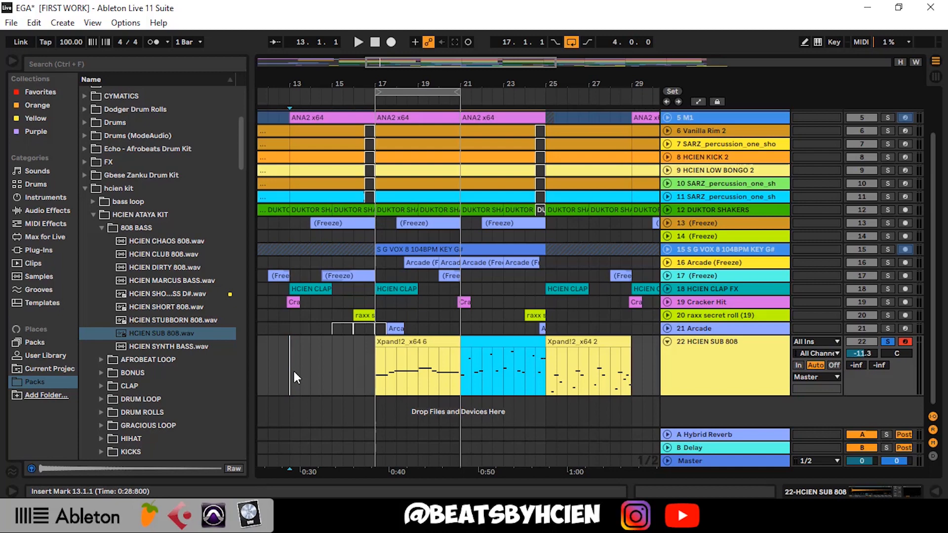
# Reopen the Xpand!2_x64 6 clip, highlight its whole note pattern again and close the note editor
pyautogui.doubleClick(399, 341)
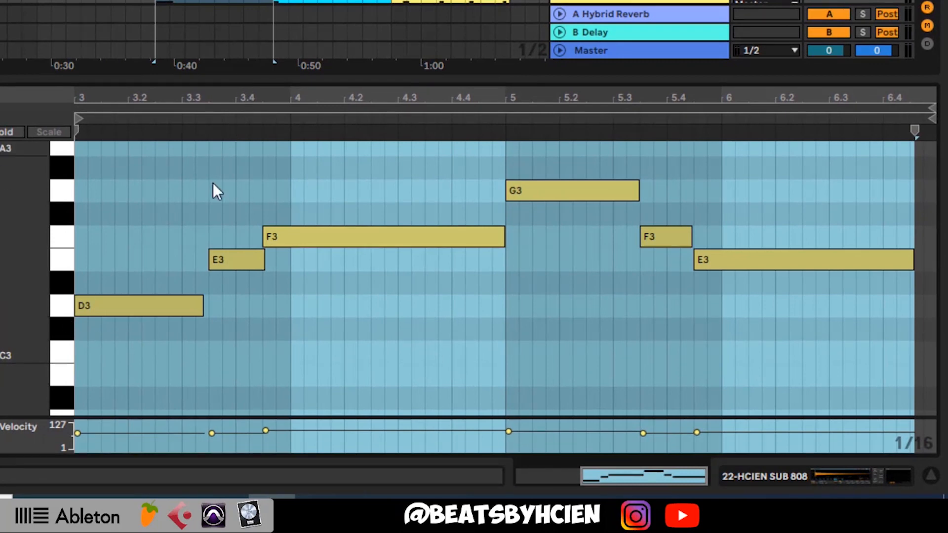
pyautogui.moveTo(140, 369); pyautogui.dragTo(760, 176)
pyautogui.moveTo(818, 341); pyautogui.dragTo(25, 182)
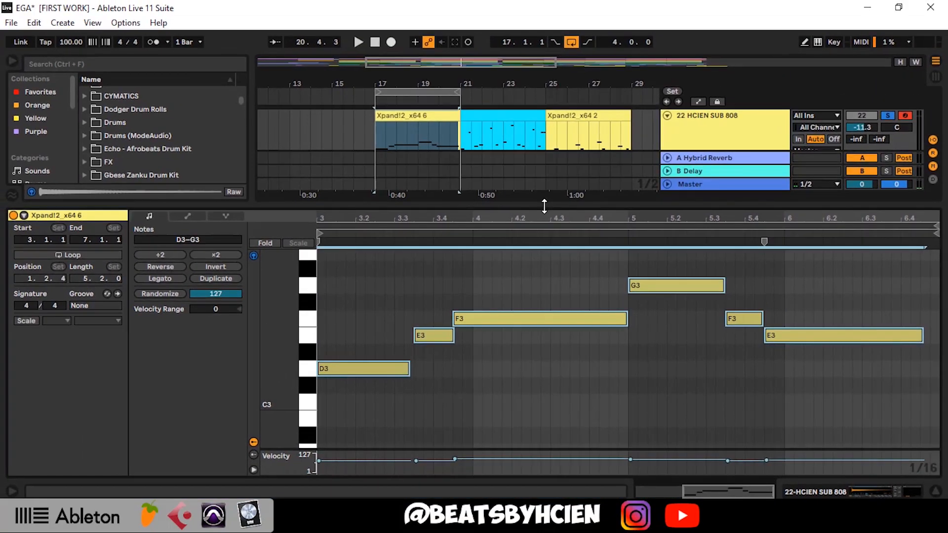
pyautogui.doubleClick(424, 108)
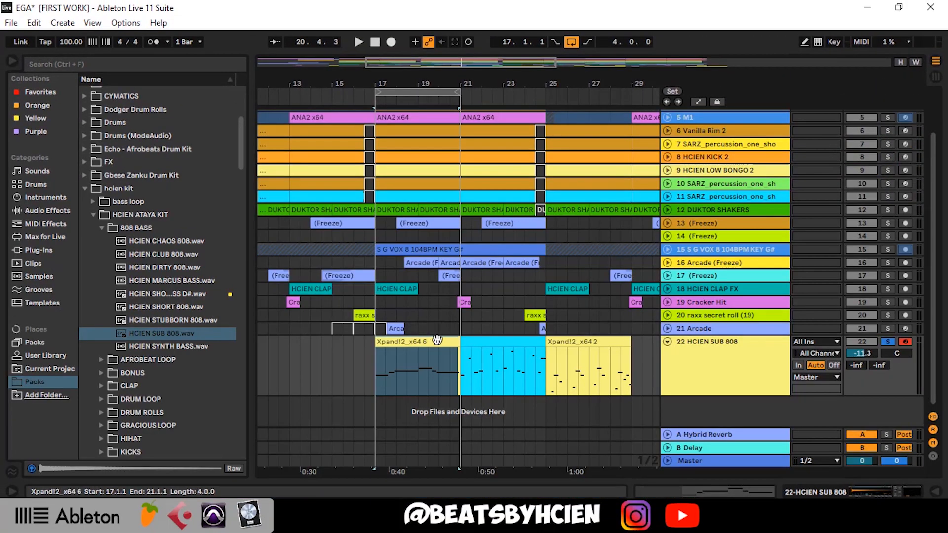
# Replace the Xpand!2_x64 6 clip at bar 17 with the cyan clip and play back the cyan clip's notes
pyautogui.moveTo(429, 336)
pyautogui.mouseDown()
pyautogui.moveTo(439, 342)
pyautogui.moveTo(351, 345)
pyautogui.moveTo(496, 342)
pyautogui.moveTo(417, 345)
pyautogui.mouseUp()
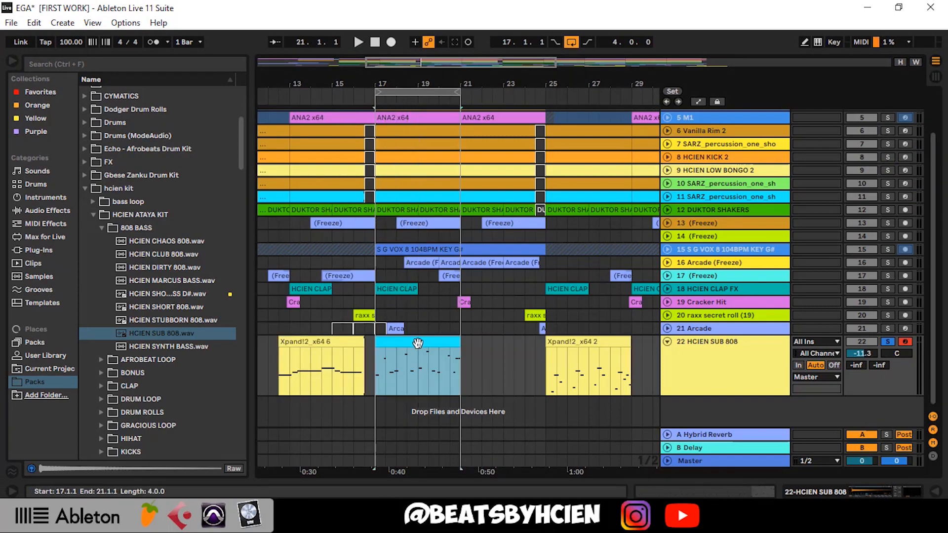
pyautogui.doubleClick(417, 346)
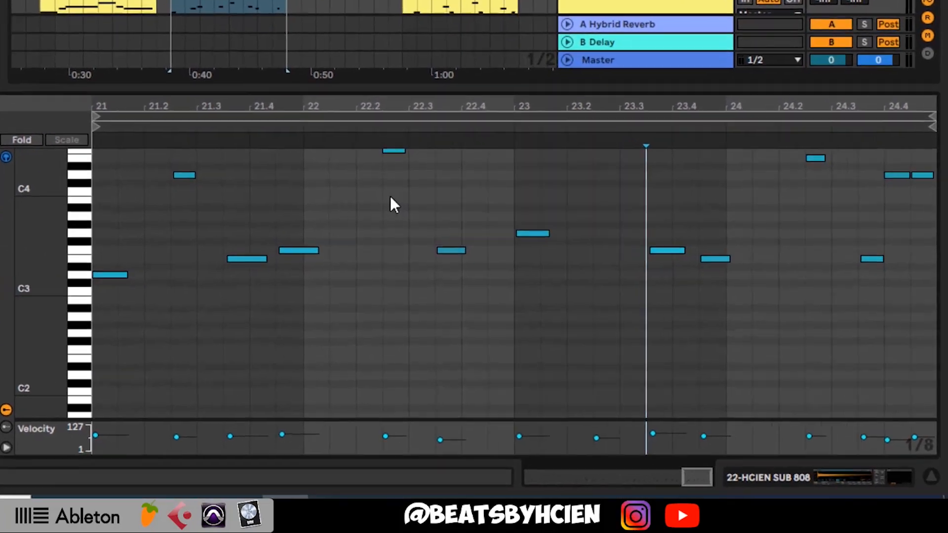
pyautogui.press('space')
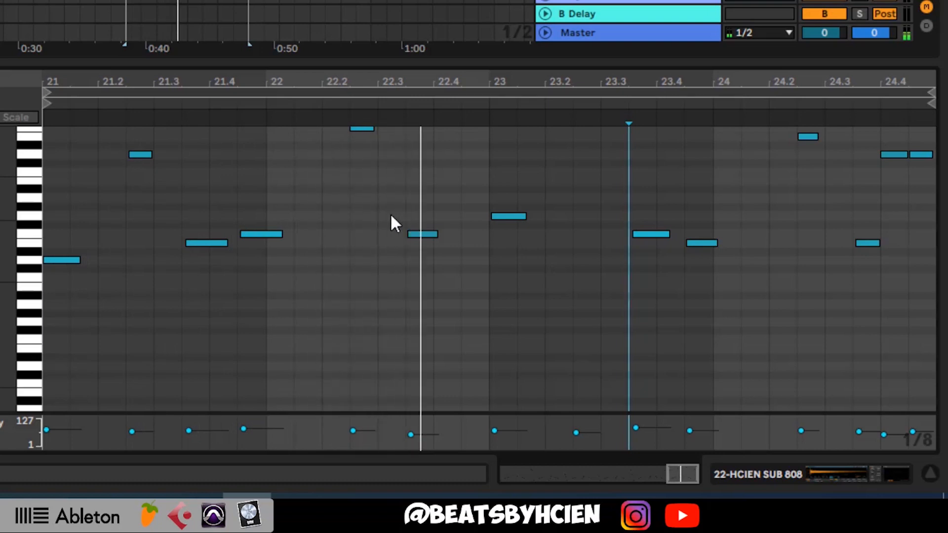
pyautogui.scroll(3, 392, 221)
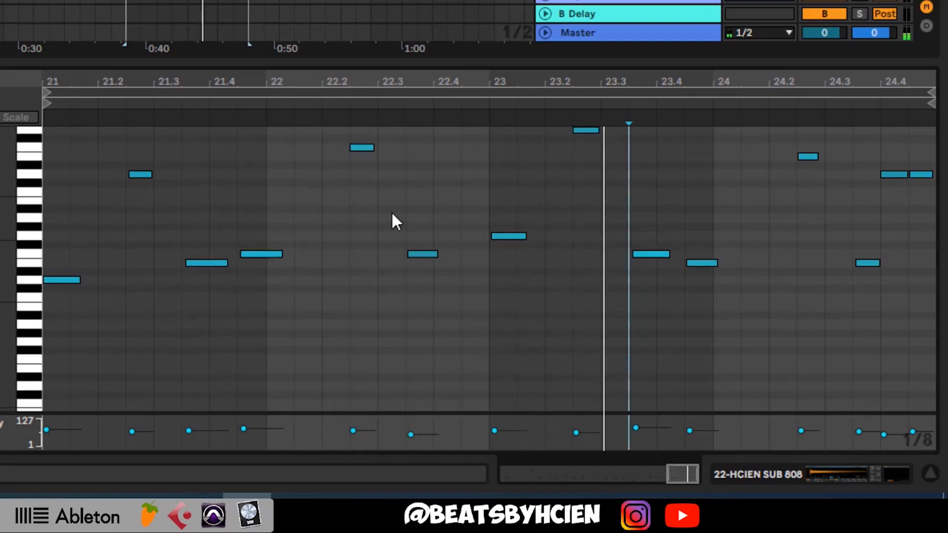
pyautogui.moveTo(13, 268); pyautogui.dragTo(4, 268)
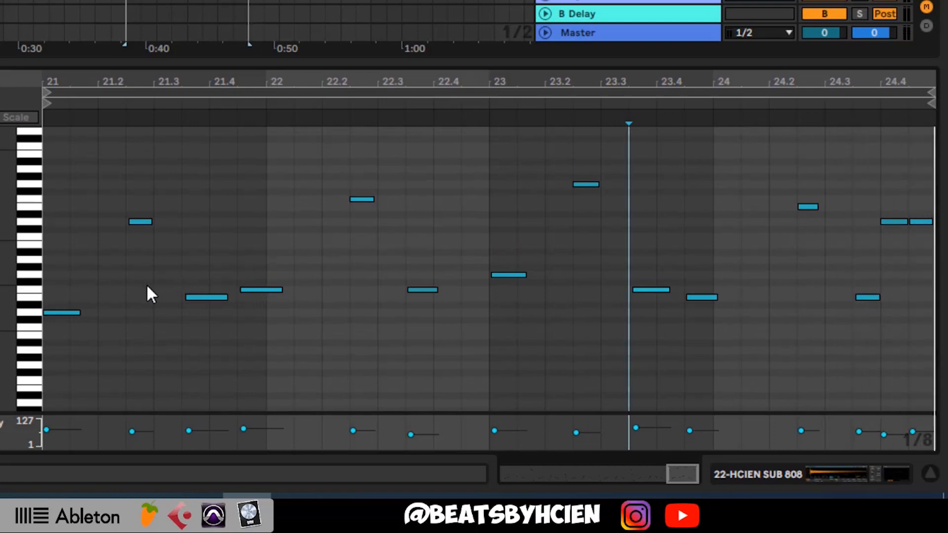
# Highlight all notes of the cyan clip, the single high note after 21.2, and the E3 and F3 notes before bar 22
pyautogui.moveTo(64, 364); pyautogui.dragTo(933, 158)
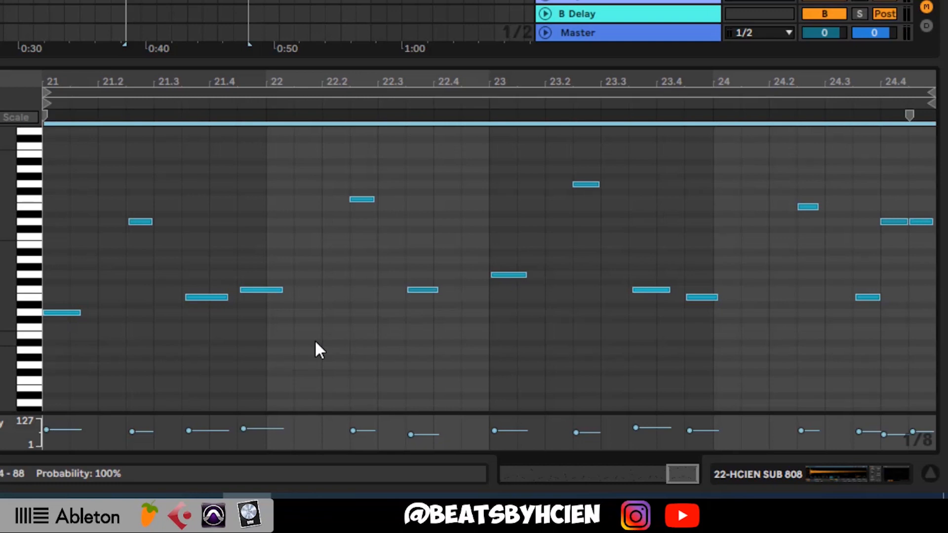
pyautogui.click(124, 333)
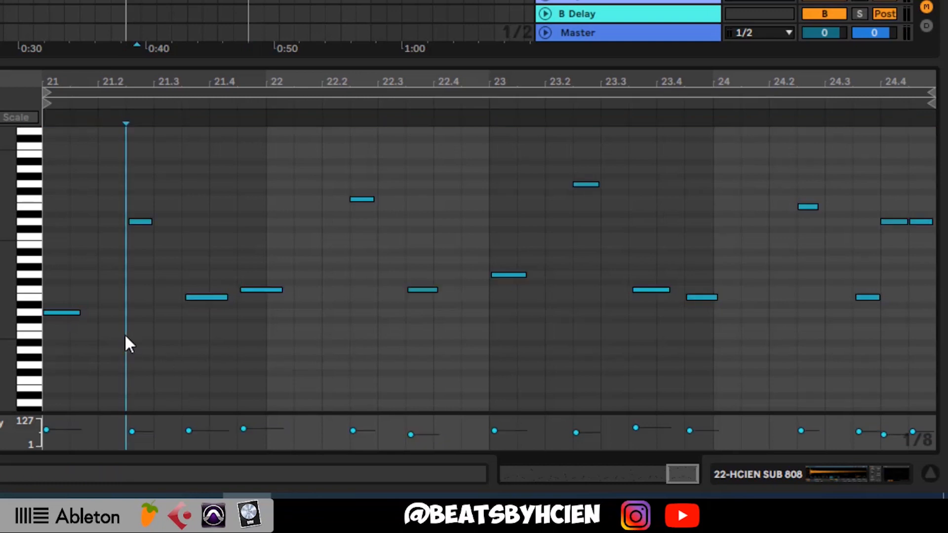
pyautogui.moveTo(127, 308)
pyautogui.mouseDown()
pyautogui.moveTo(168, 164)
pyautogui.moveTo(162, 168)
pyautogui.mouseUp()
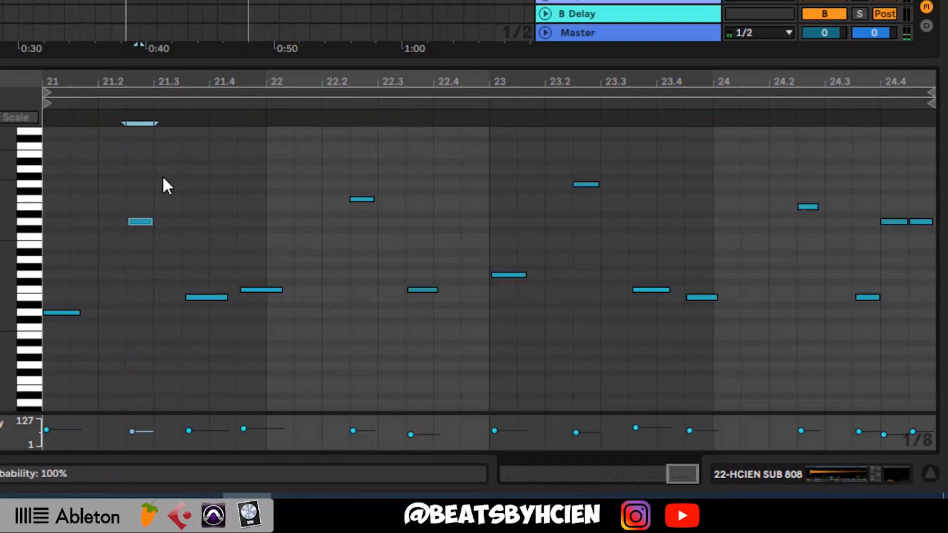
pyautogui.moveTo(178, 345); pyautogui.dragTo(298, 258)
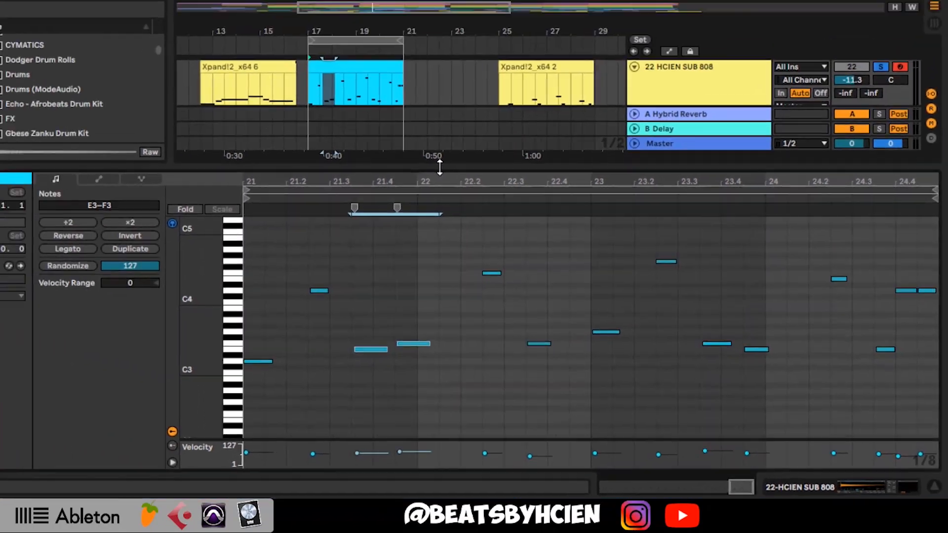
# Return to the arrangement's upper tracks, reopen the cyan bass clip and play its pattern from bar 17
pyautogui.moveTo(295, 64); pyautogui.dragTo(296, 459)
pyautogui.scroll(2, 582, 189)
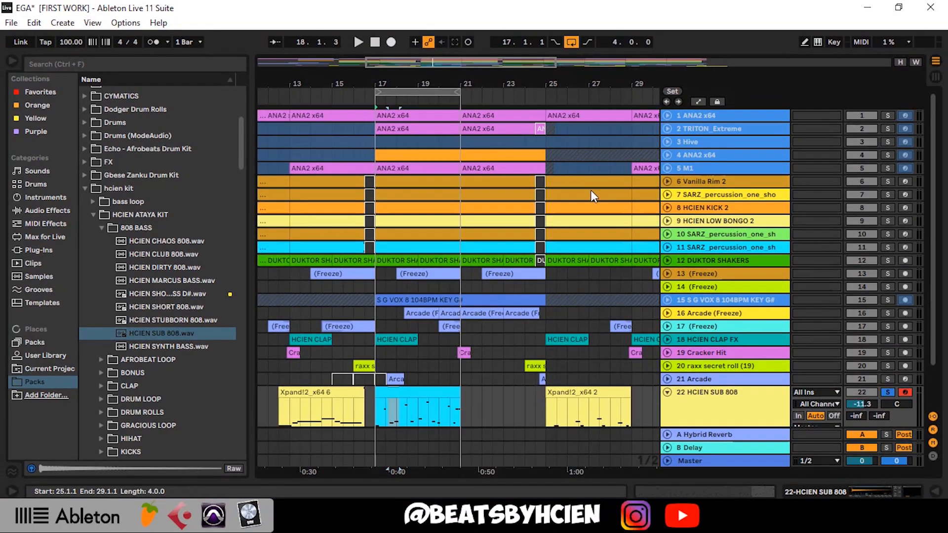
pyautogui.click(698, 183)
pyautogui.doubleClick(438, 357)
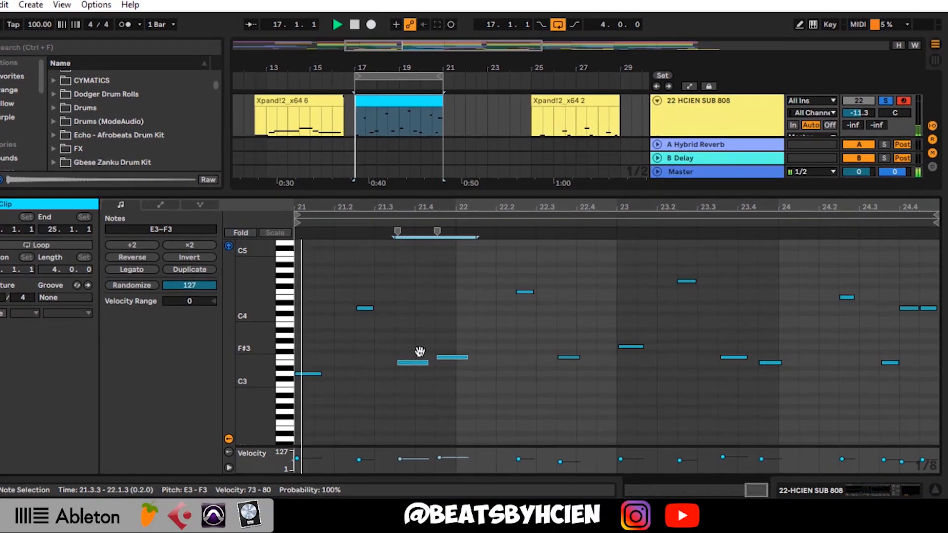
pyautogui.press('space')
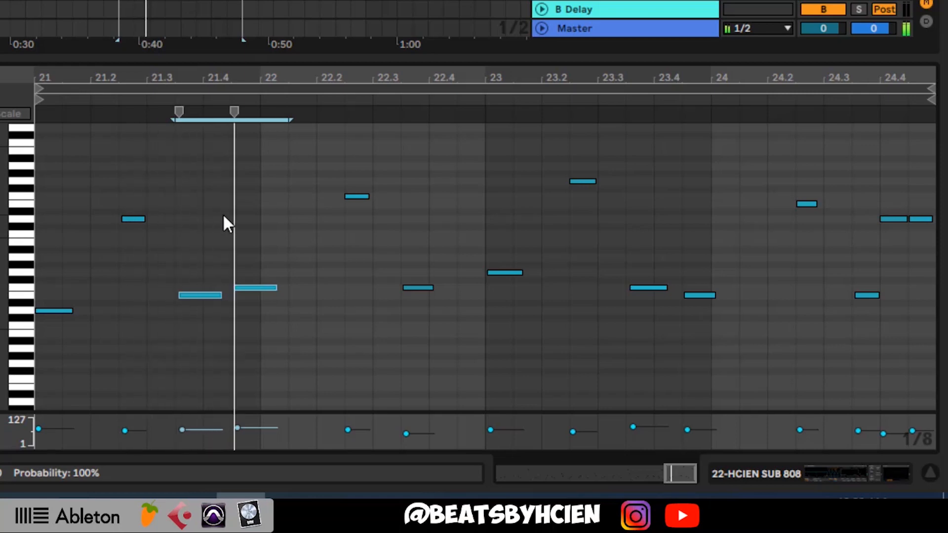
pyautogui.click(238, 213)
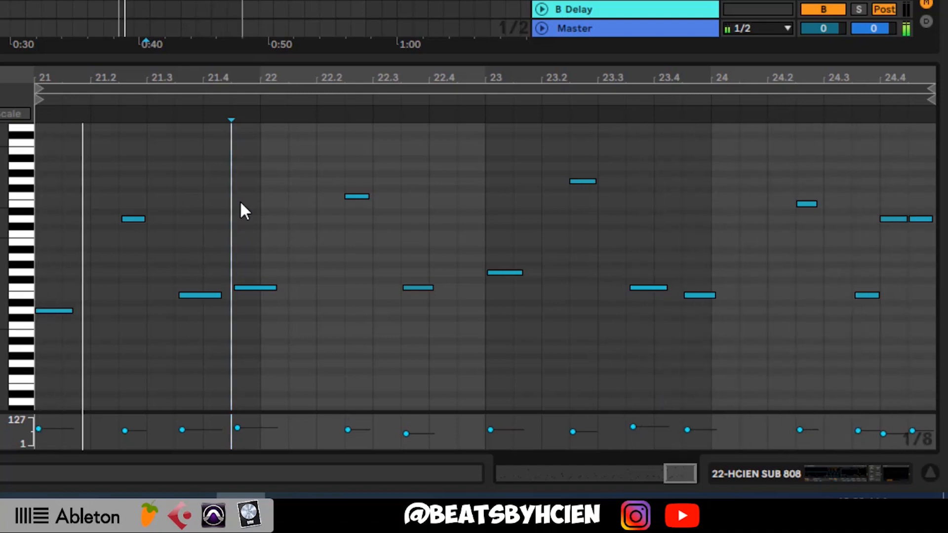
pyautogui.press('space')
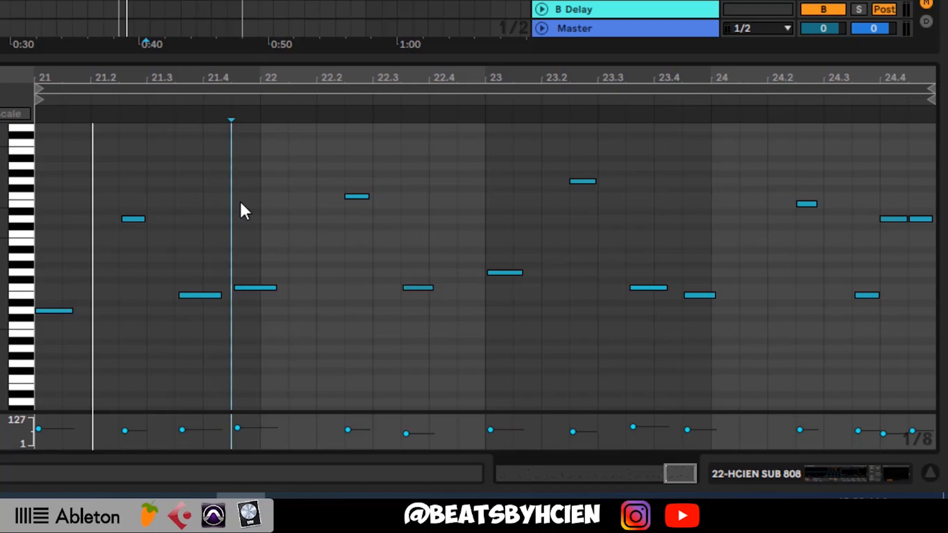
# Highlight the notes opening bars 21, 22 and 23, the high note after 21.2, and all notes on D4
pyautogui.moveTo(95, 349); pyautogui.dragTo(31, 293)
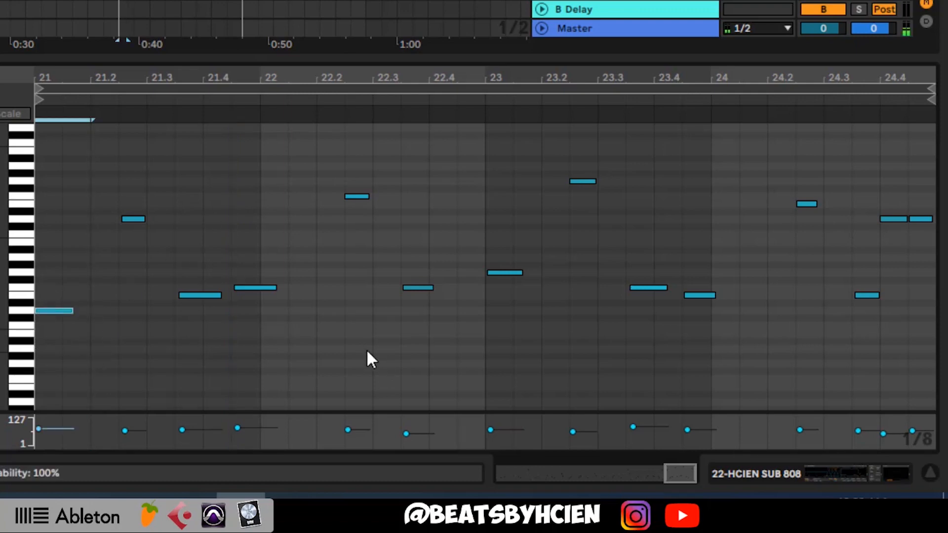
pyautogui.moveTo(348, 348); pyautogui.dragTo(271, 273)
pyautogui.moveTo(513, 342); pyautogui.dragTo(508, 239)
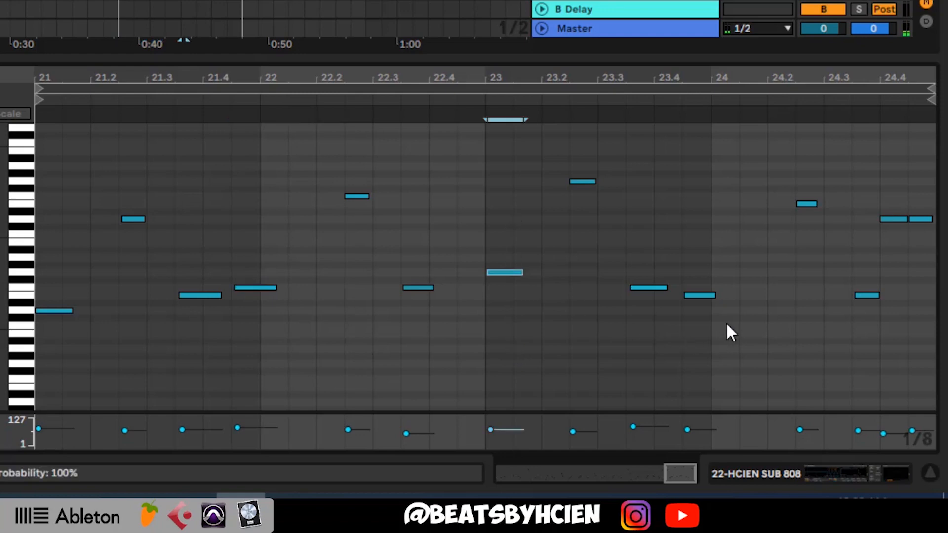
pyautogui.moveTo(122, 264); pyautogui.dragTo(147, 190)
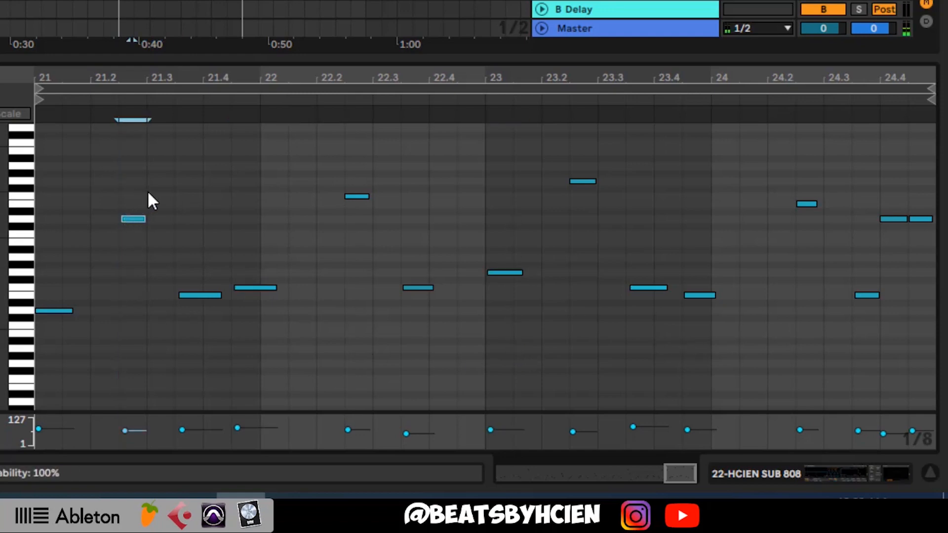
pyautogui.click(21, 318)
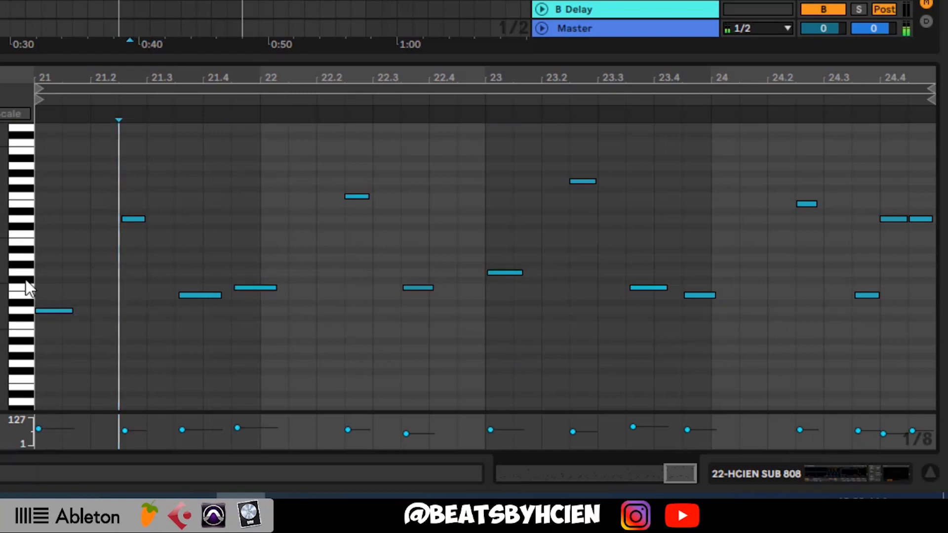
pyautogui.click(26, 220)
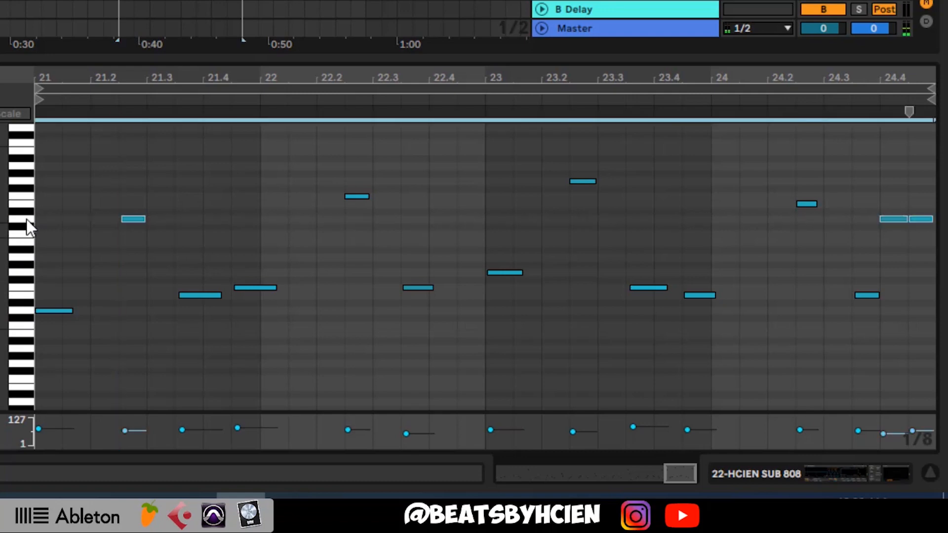
# Highlight the E3 and F3 notes before bar 22, select the notes of all used pitches, and highlight the E3 and F3 pair again
pyautogui.moveTo(182, 338); pyautogui.dragTo(275, 264)
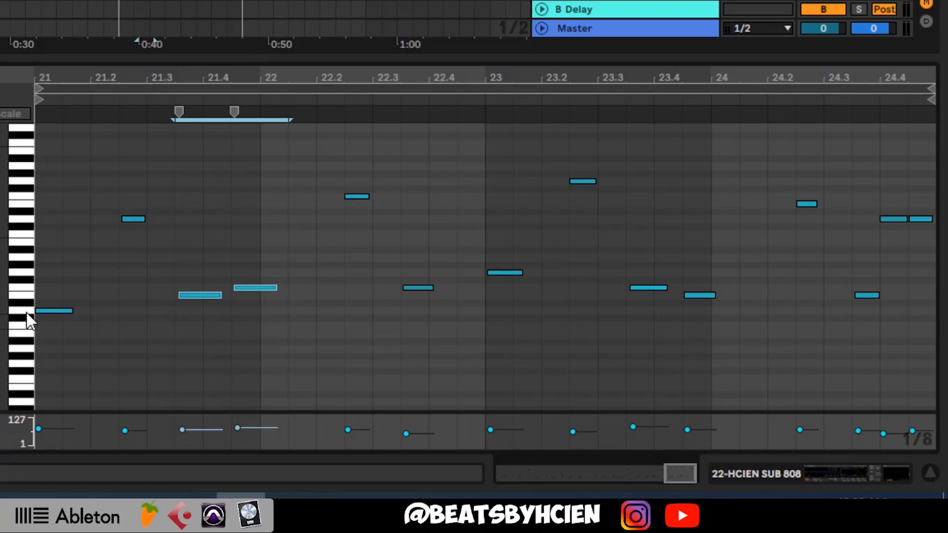
pyautogui.moveTo(27, 313); pyautogui.dragTo(31, 170)
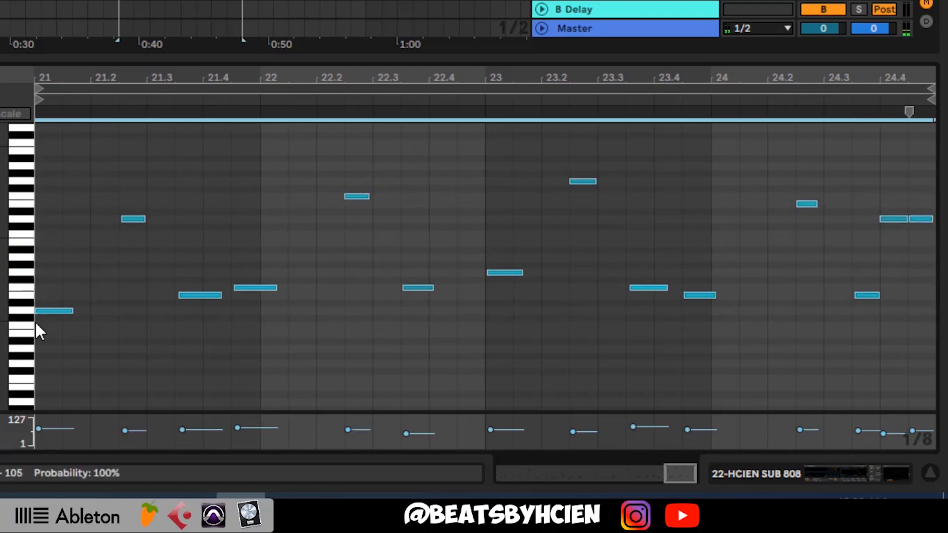
pyautogui.click(62, 346)
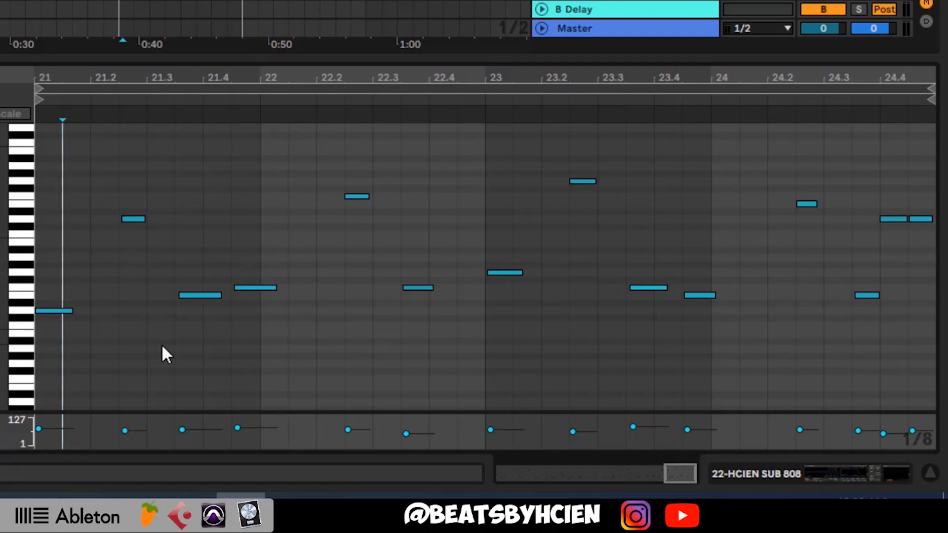
pyautogui.moveTo(173, 324); pyautogui.dragTo(317, 247)
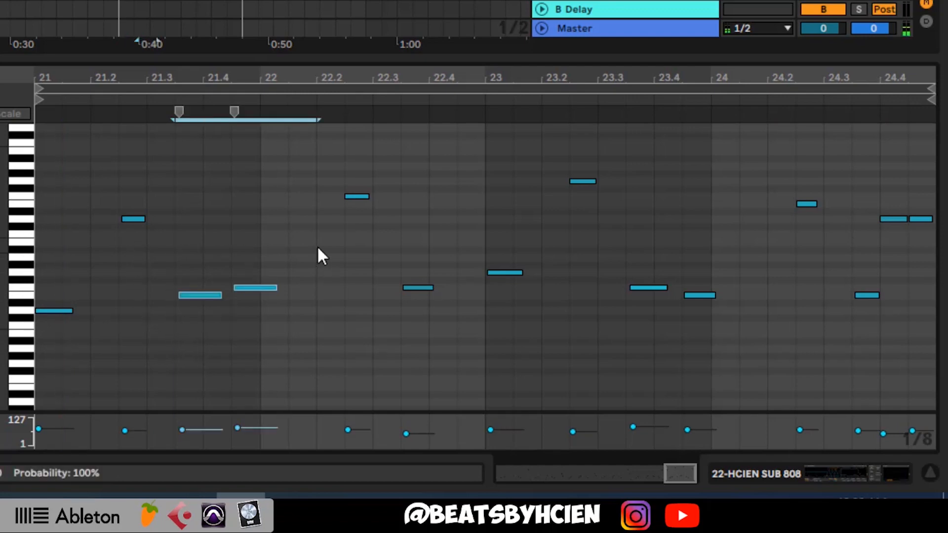
# Play back the cyan clip's notes from 21.3.3
pyautogui.click(172, 362)
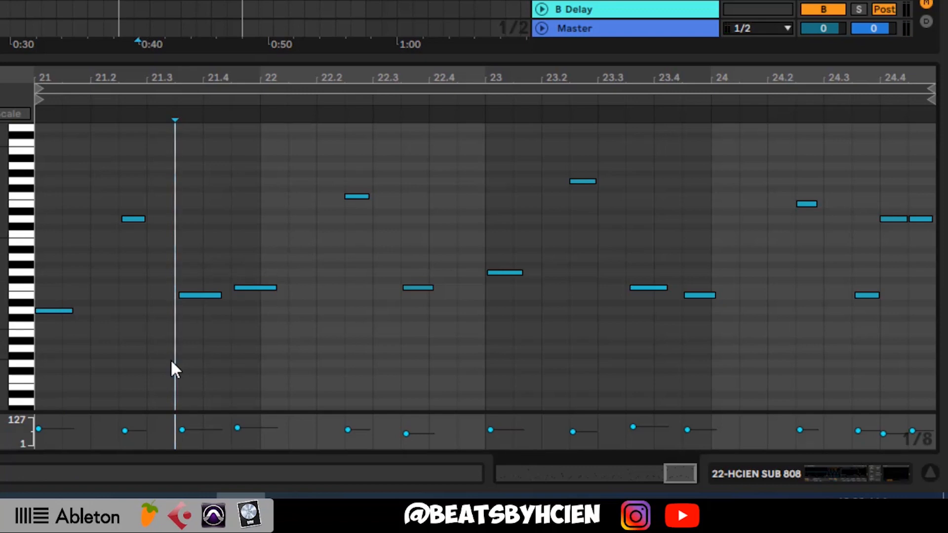
pyautogui.press('space')
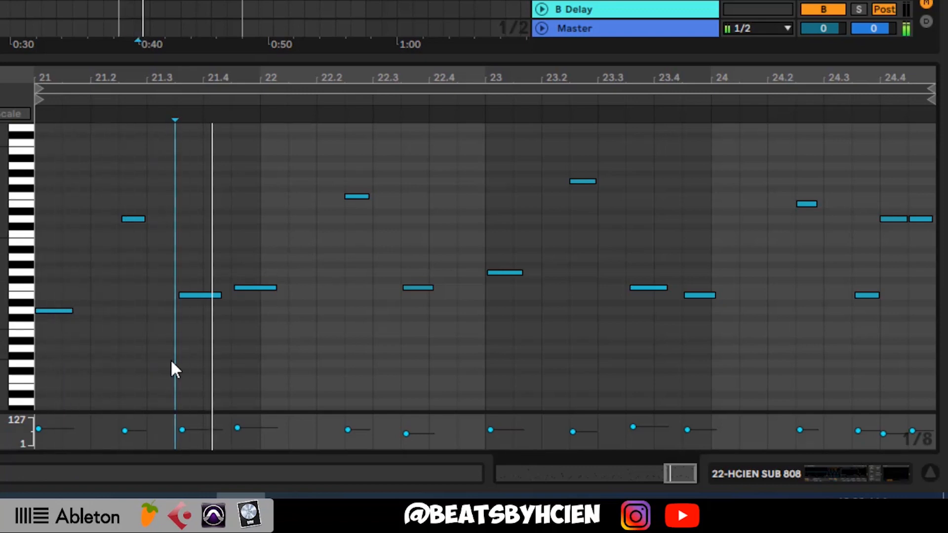
pyautogui.press('space')
# Enlarge the arrangement area to bring up the ANA2 x64 track and play the pattern from bar 17
pyautogui.moveTo(372, 60); pyautogui.dragTo(373, 148)
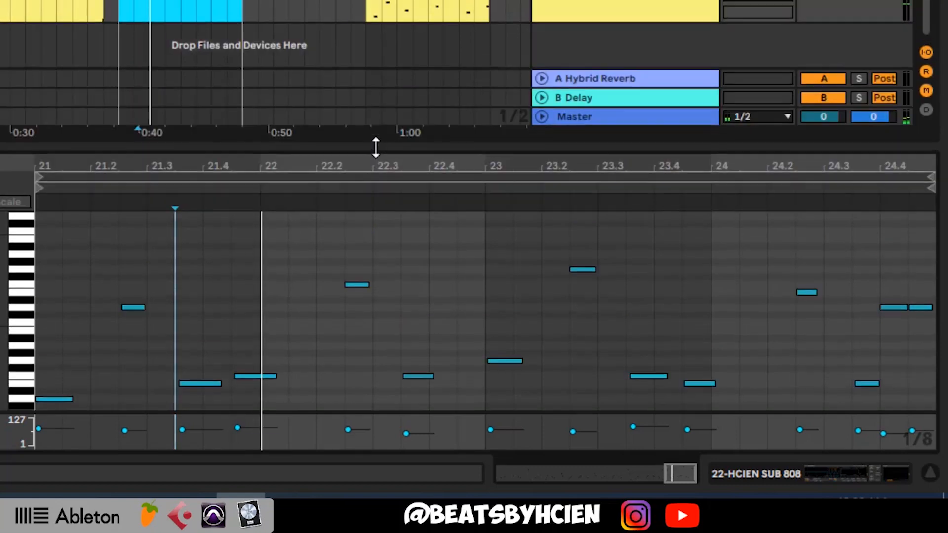
pyautogui.scroll(6, 422, 60)
pyautogui.scroll(5, 423, 60)
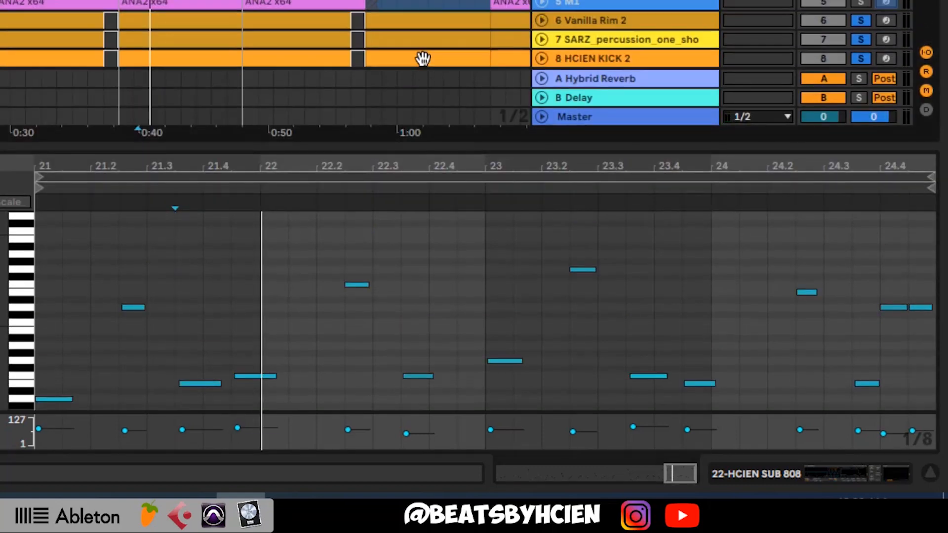
pyautogui.press('space')
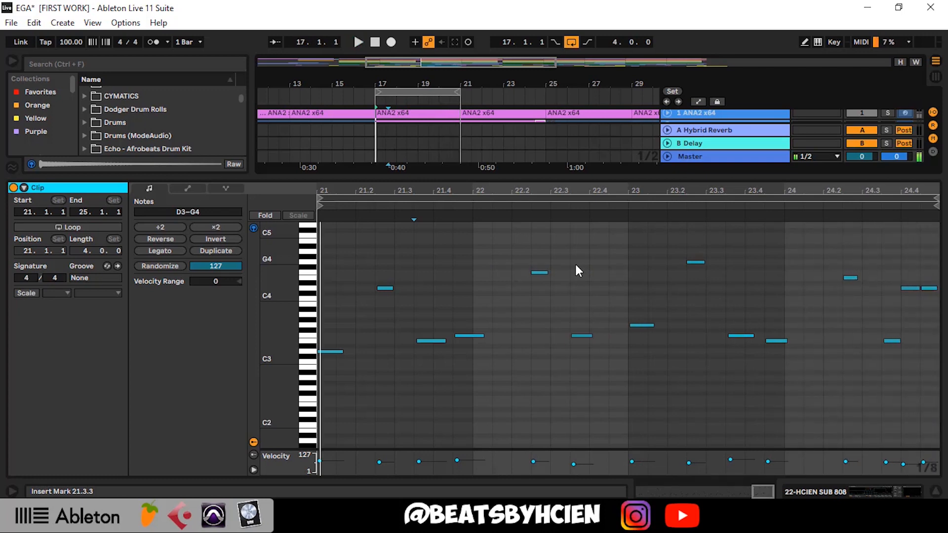
pyautogui.press('space')
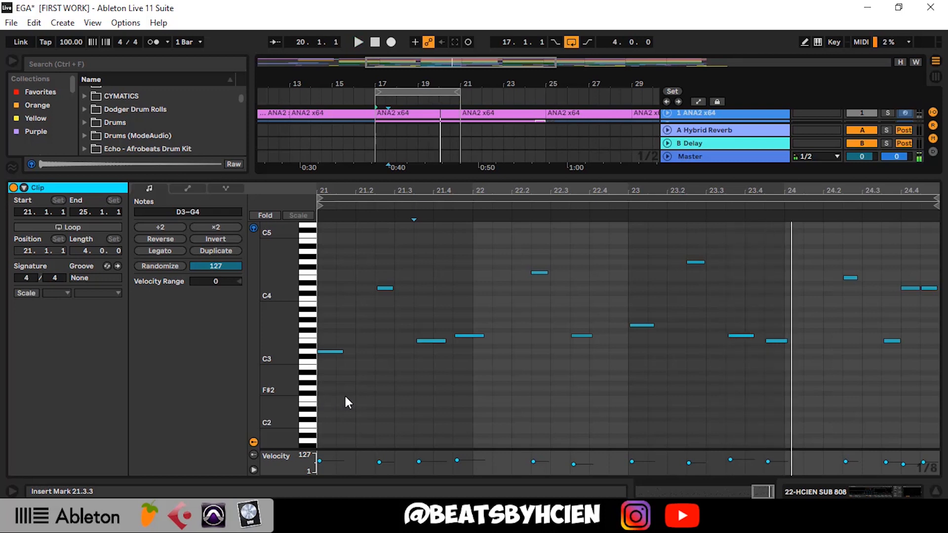
pyautogui.press('space')
# Highlight the D4 and E3 notes in bar 21 together, and the E3 note on its own
pyautogui.moveTo(370, 377); pyautogui.dragTo(440, 225)
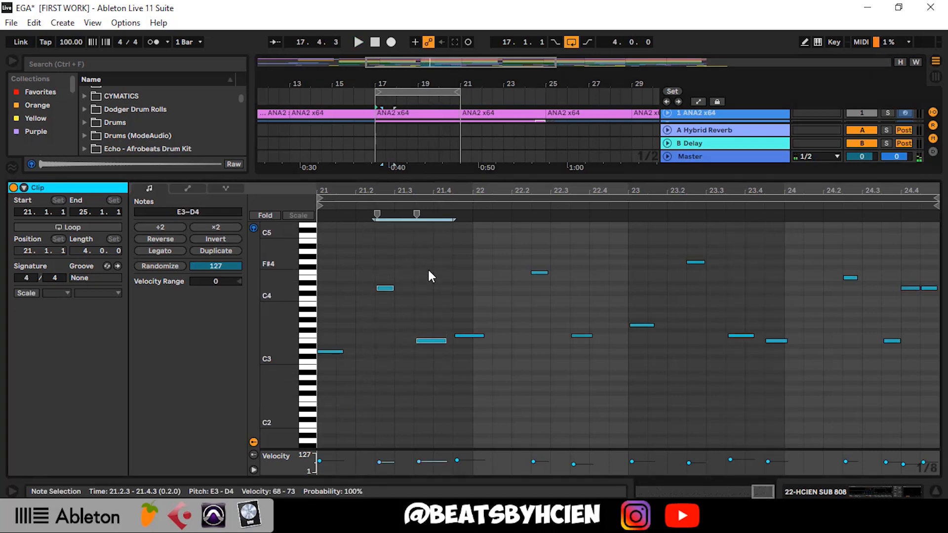
pyautogui.moveTo(436, 396); pyautogui.dragTo(368, 272)
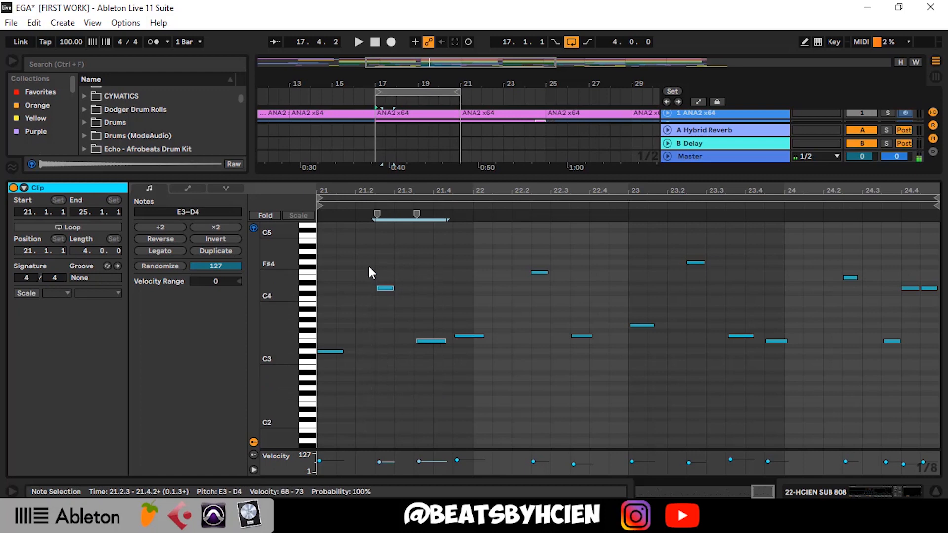
pyautogui.moveTo(363, 401); pyautogui.dragTo(370, 257)
pyautogui.moveTo(437, 377)
pyautogui.mouseDown()
pyautogui.moveTo(376, 269)
pyautogui.moveTo(412, 312)
pyautogui.moveTo(437, 371)
pyautogui.mouseUp()
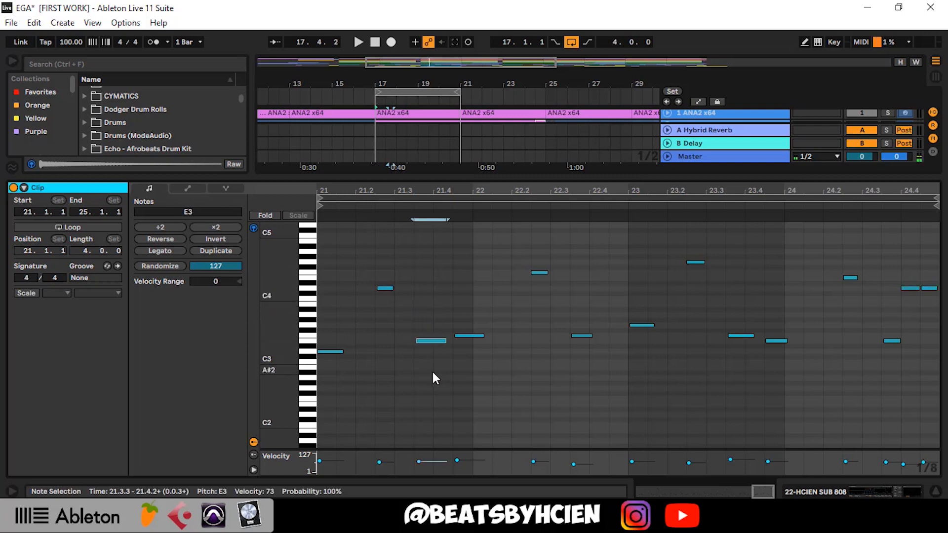
# Play from the E3 note in bar 21 and highlight the three high notes between 21.2 and 23.3
pyautogui.press('space')
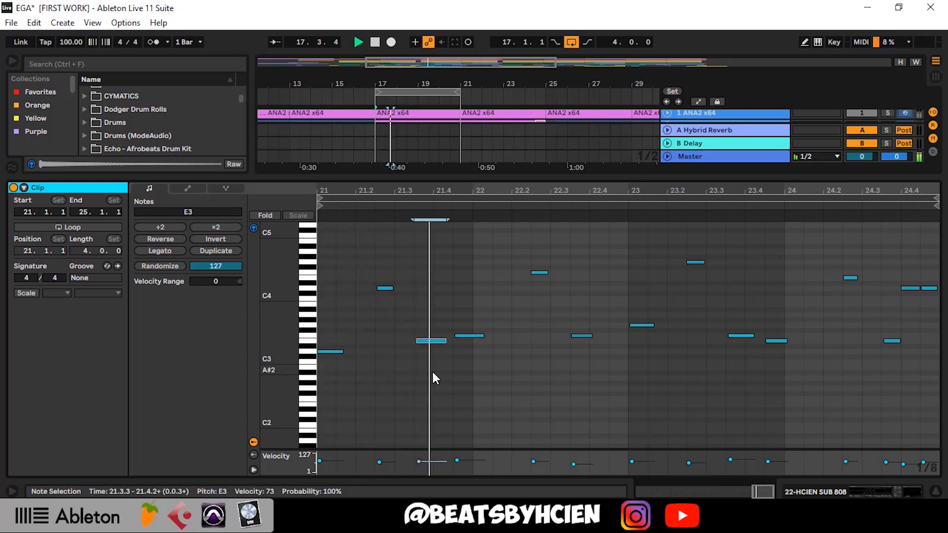
pyautogui.press('space')
pyautogui.moveTo(360, 319); pyautogui.dragTo(698, 187)
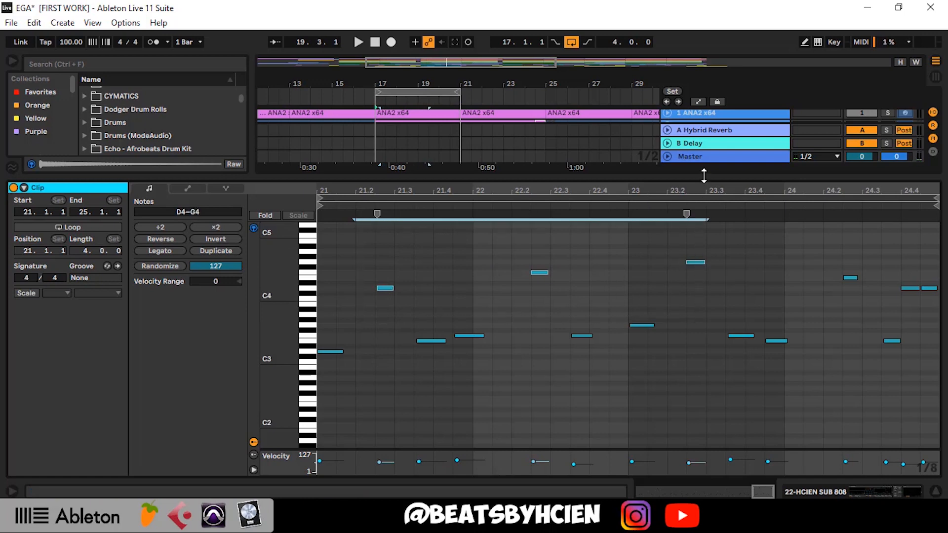
# Close the note editor, move the cyan clip to bar 21 and the Xpand!2_x64 2 clip to bar 17
pyautogui.hotkey('ctrl', 'alt', 'l')
pyautogui.scroll(-1, 469, 375)
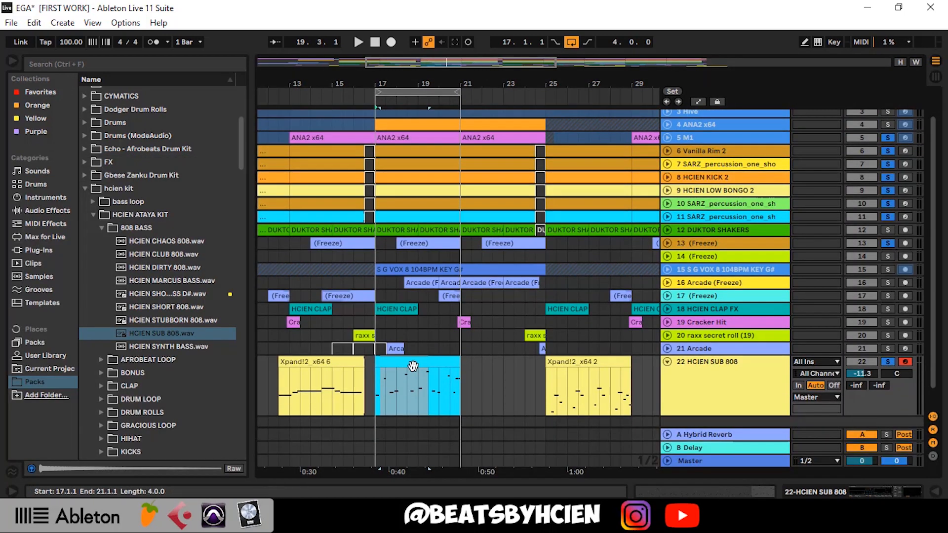
pyautogui.moveTo(415, 366); pyautogui.dragTo(494, 366)
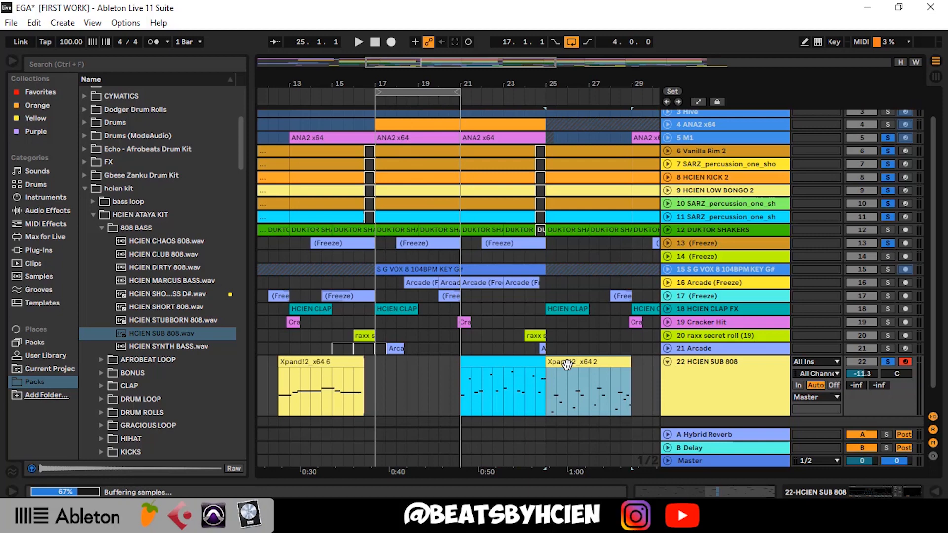
pyautogui.moveTo(567, 363); pyautogui.dragTo(408, 361)
# Open the Xpand!2_x64 2 clip's notes and play them from bar 17
pyautogui.doubleClick(407, 360)
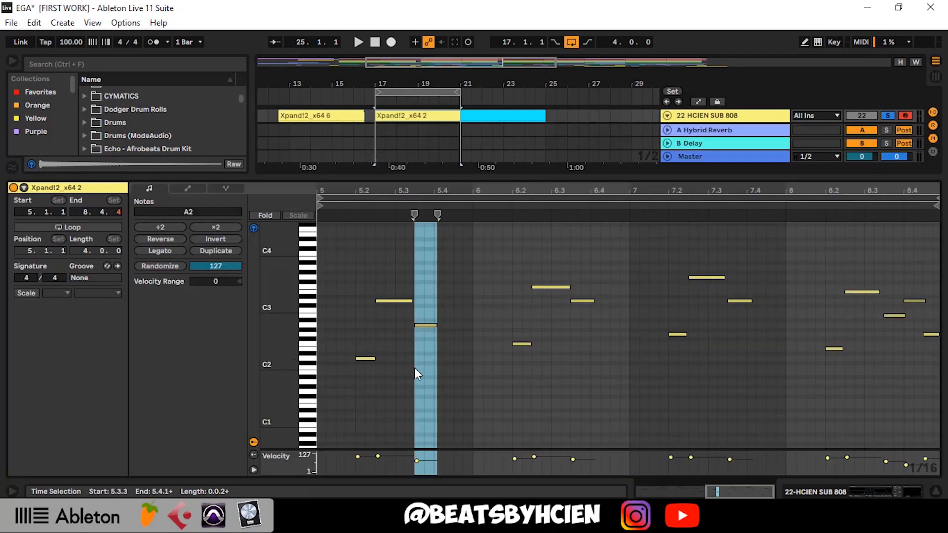
pyautogui.click(449, 391)
pyautogui.press('space')
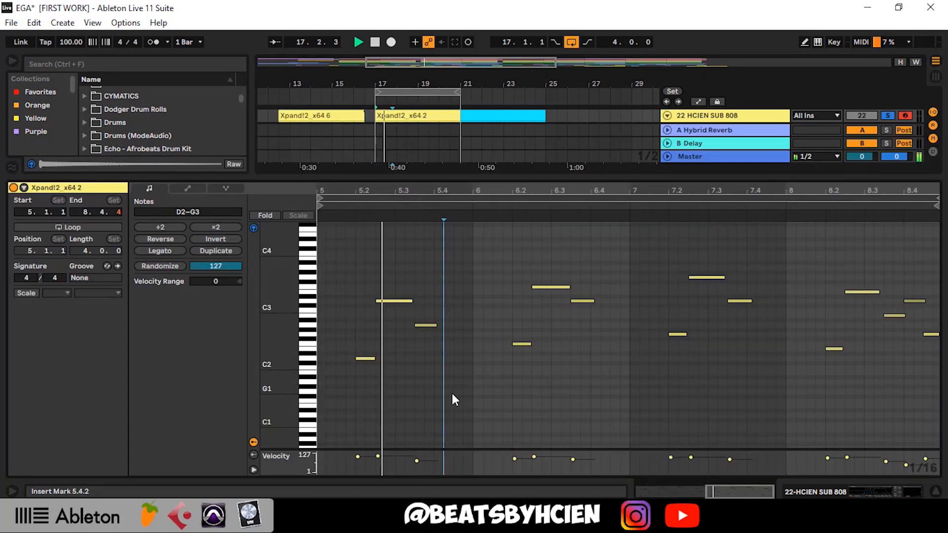
# Unsolo the track 11 percussion, reopen the Xpand!2_x64 2 clip's notes and stop playback
pyautogui.doubleClick(585, 178)
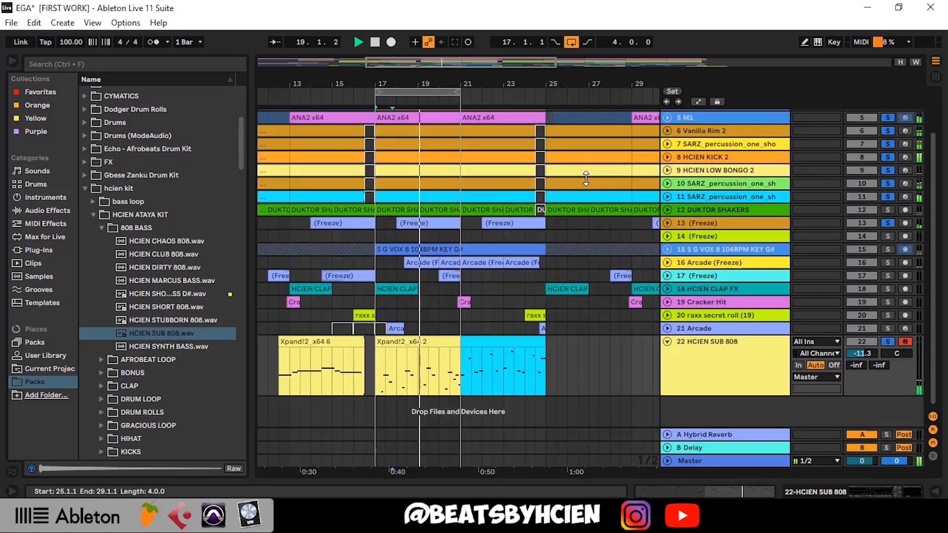
pyautogui.click(891, 212)
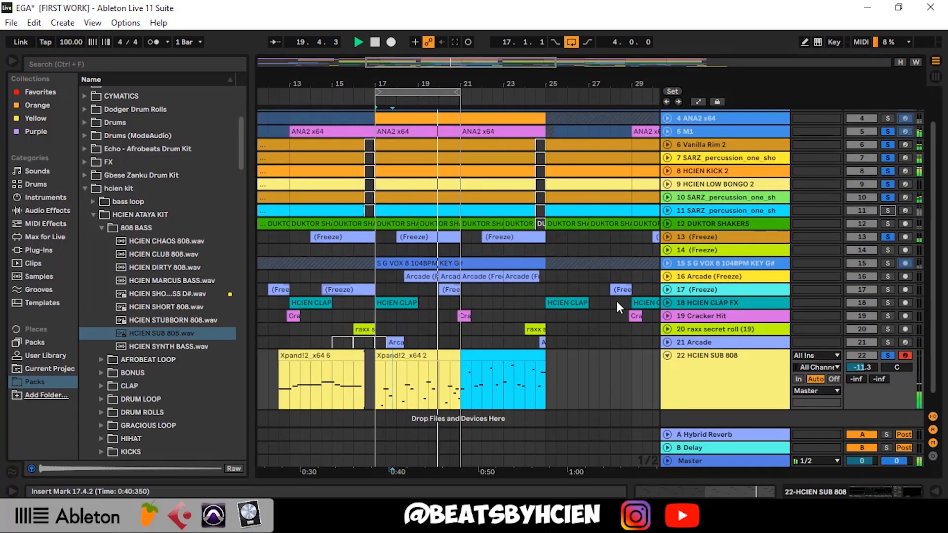
pyautogui.click(426, 360)
pyautogui.doubleClick(425, 360)
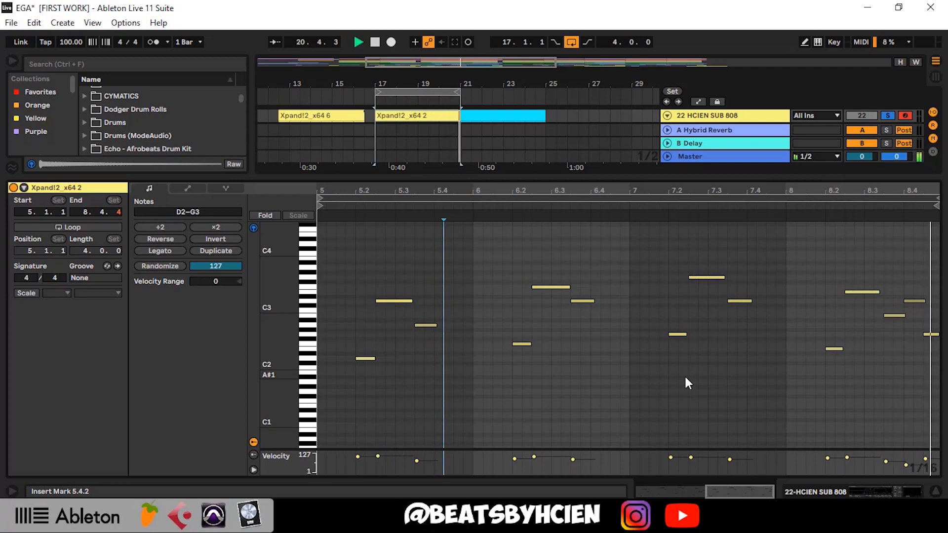
pyautogui.press('space')
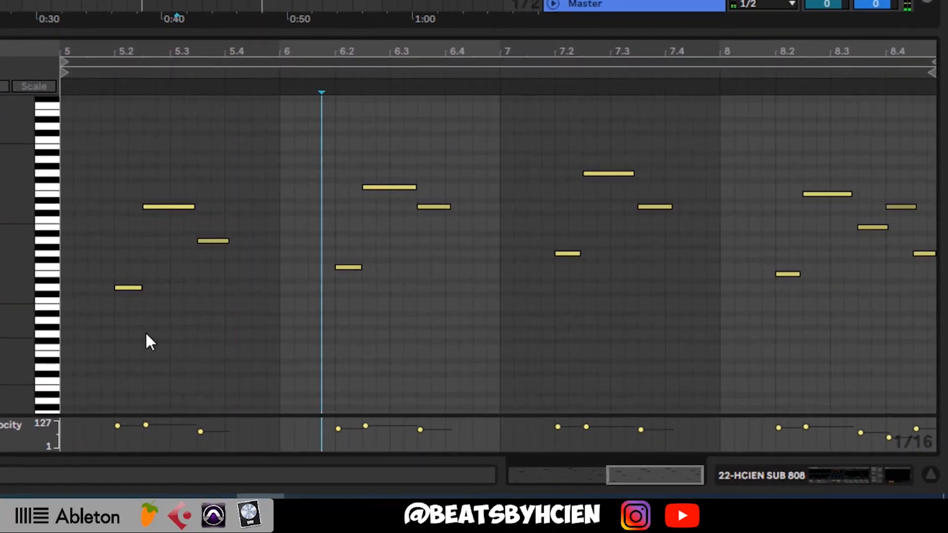
# Highlight the empty gaps before the first notes of bars 5, 6 and 7 in the Xpand!2_x64 2 clip
pyautogui.click(107, 321)
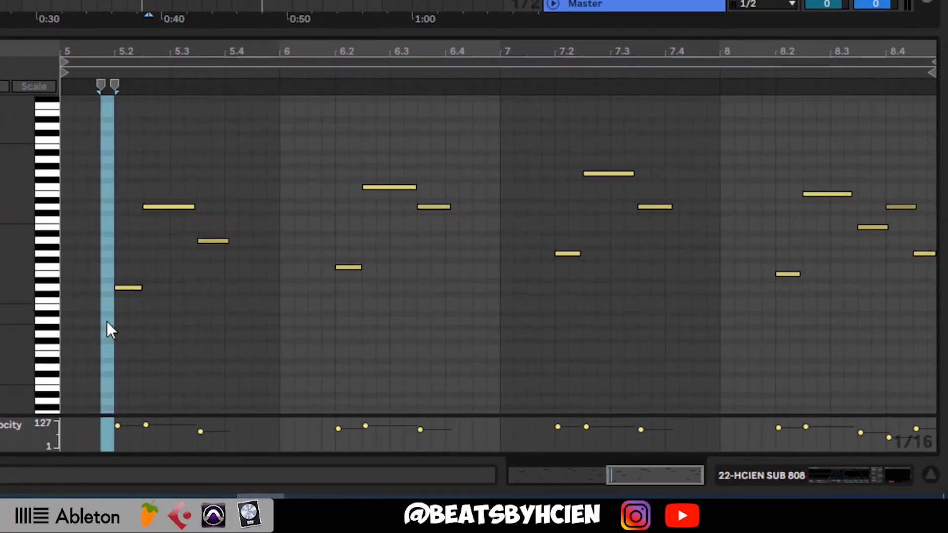
pyautogui.moveTo(107, 304); pyautogui.dragTo(46, 260)
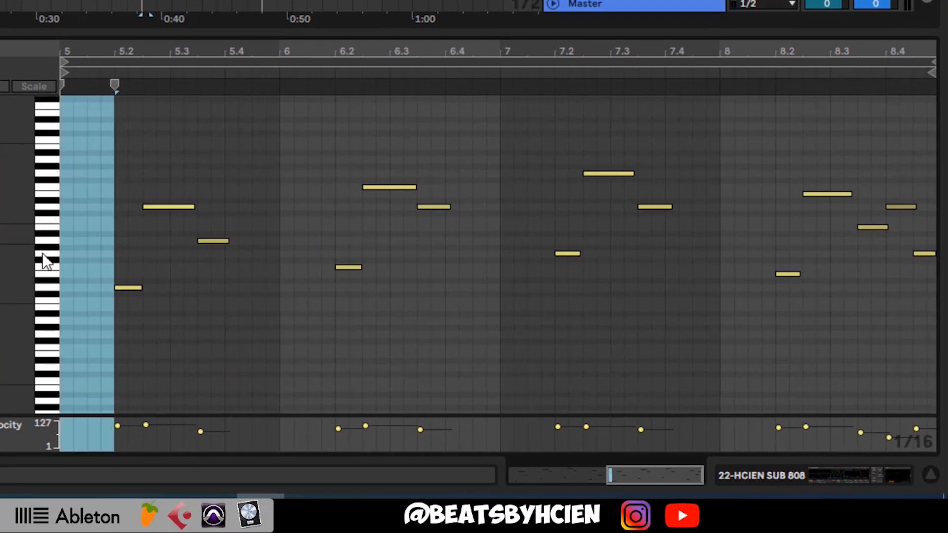
pyautogui.click(282, 239)
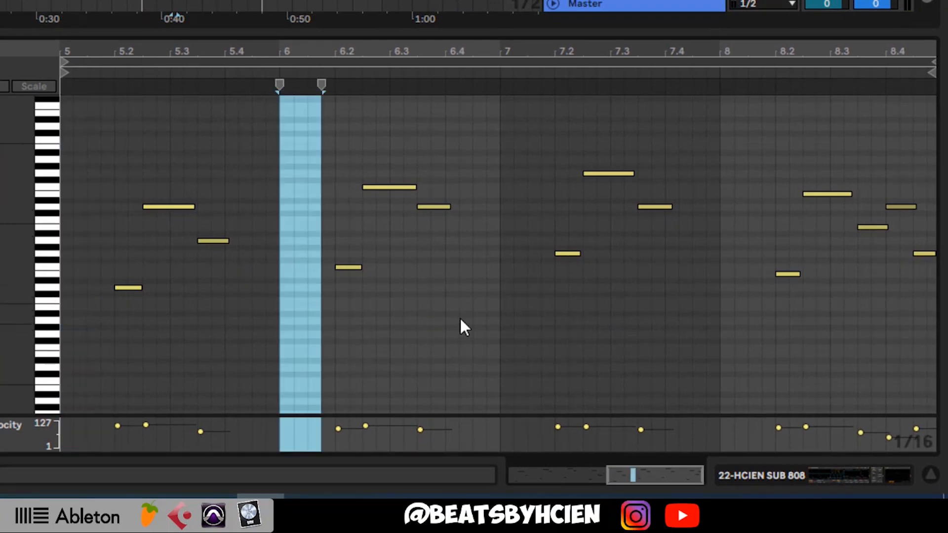
pyautogui.click(514, 256)
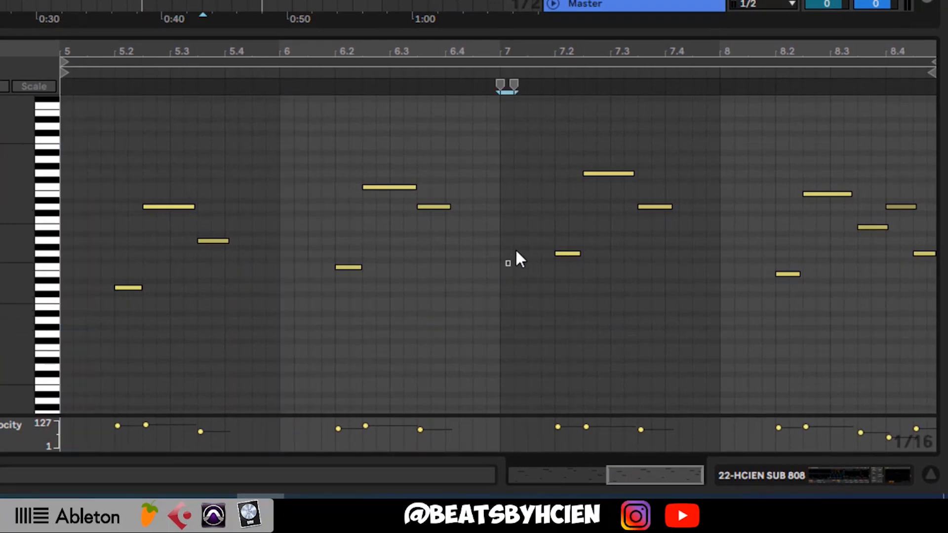
# Play back the Xpand!2_x64 2 clip from 5.1.2, stopping and resuming around the opening notes of bar 5
pyautogui.click(72, 304)
pyautogui.press('space')
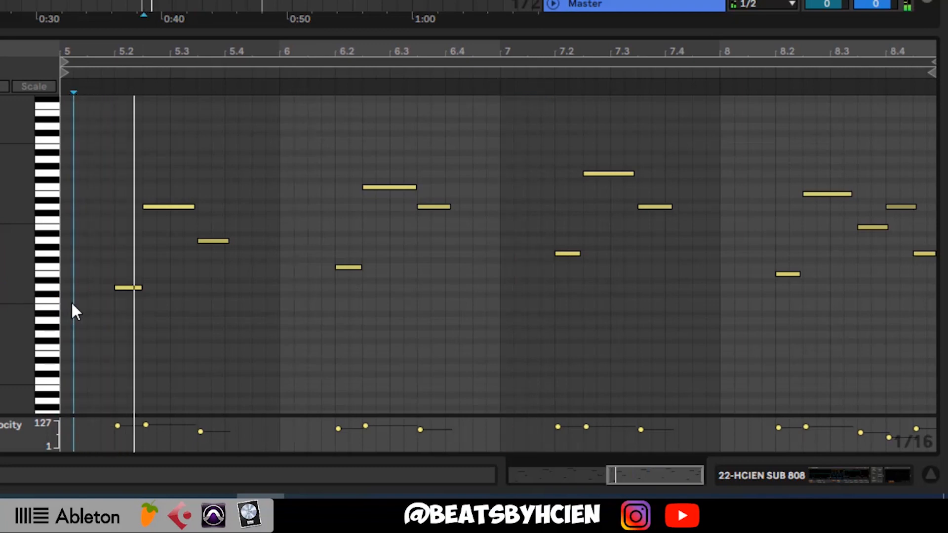
pyautogui.press('space')
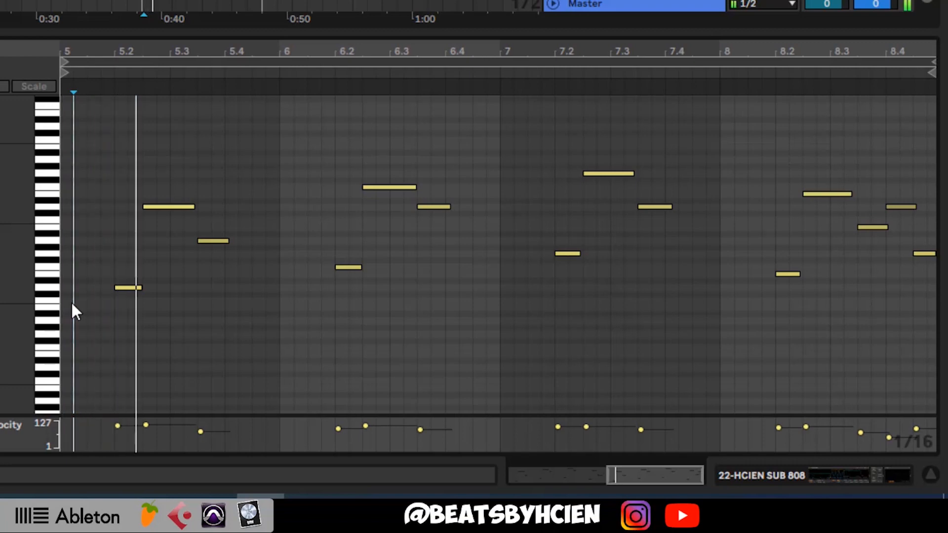
pyautogui.press('space')
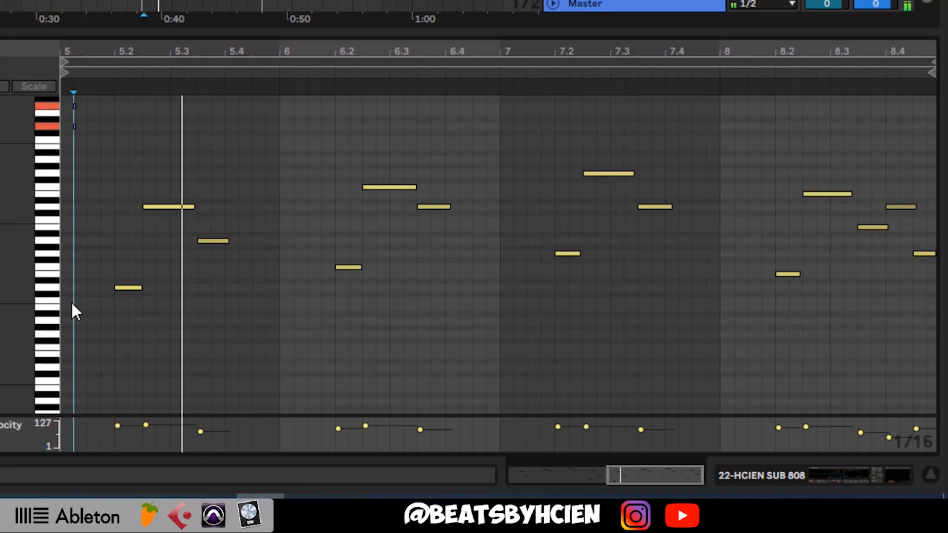
pyautogui.scroll(3, 72, 305)
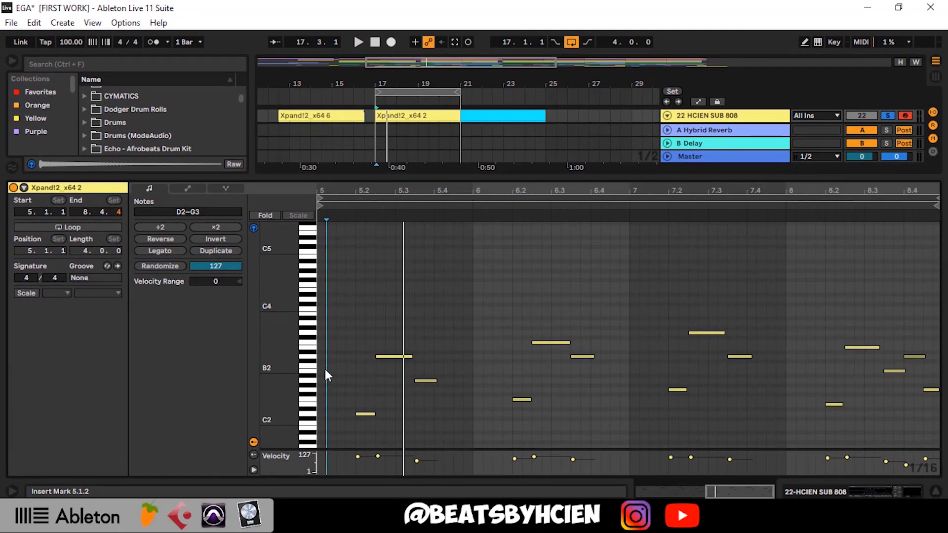
# Continue playing the Xpand!2_x64 2 clip in short passes, pausing near the end of bar 5 before playing the remaining bars
pyautogui.press('space')
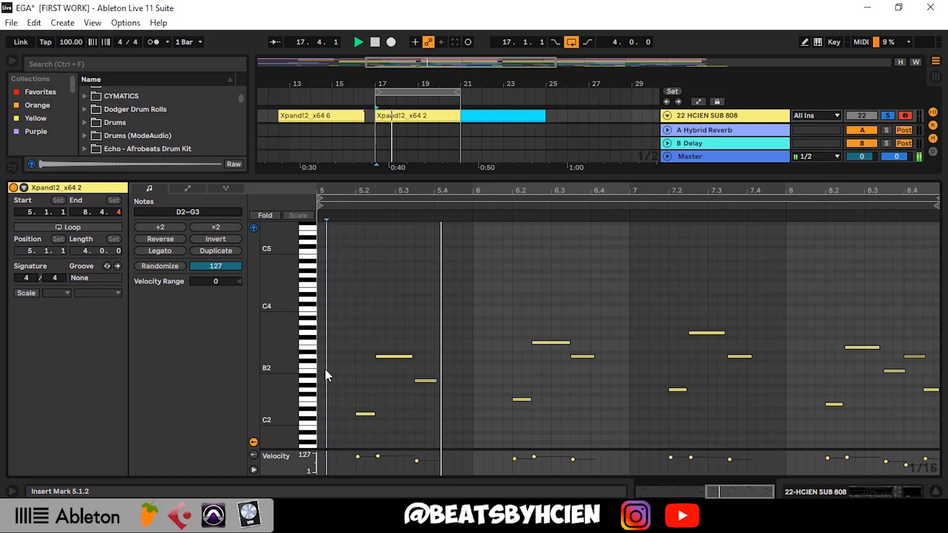
pyautogui.press('space')
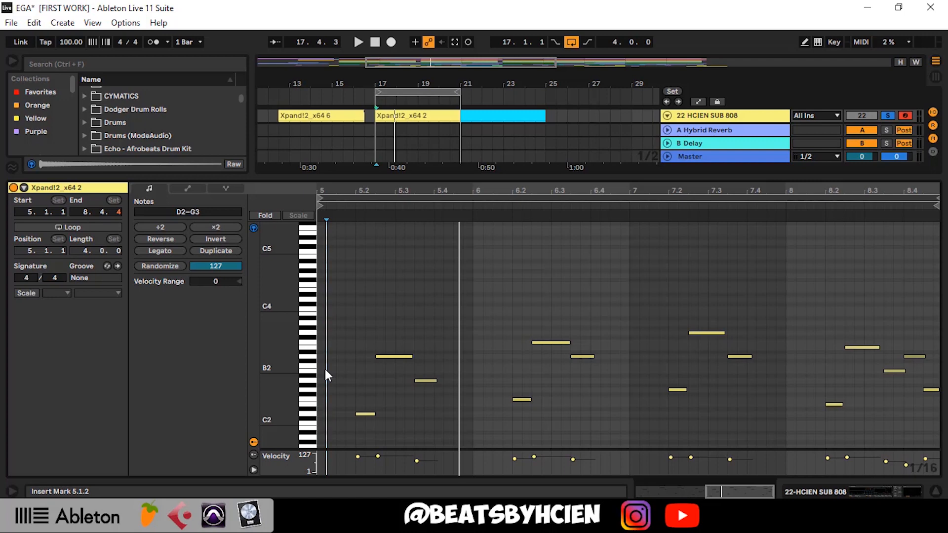
pyautogui.press('space')
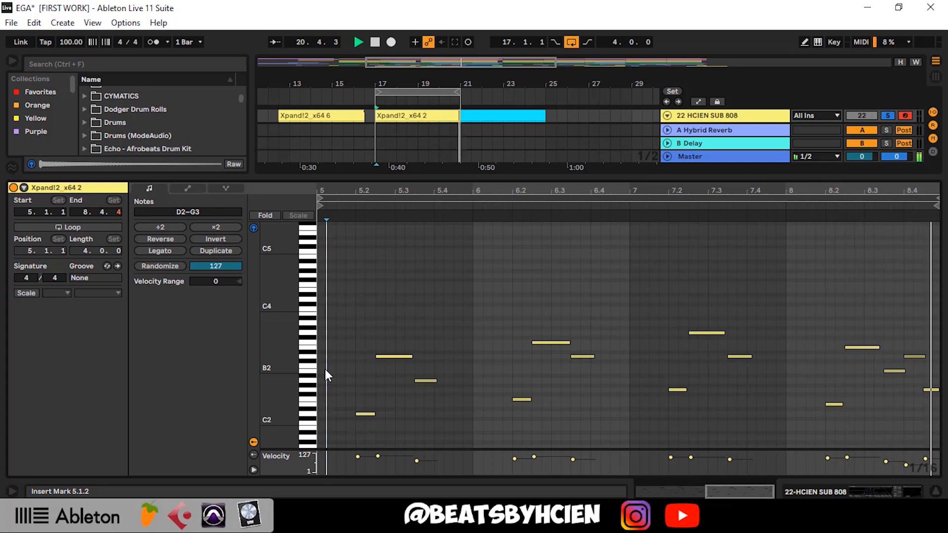
pyautogui.press('space')
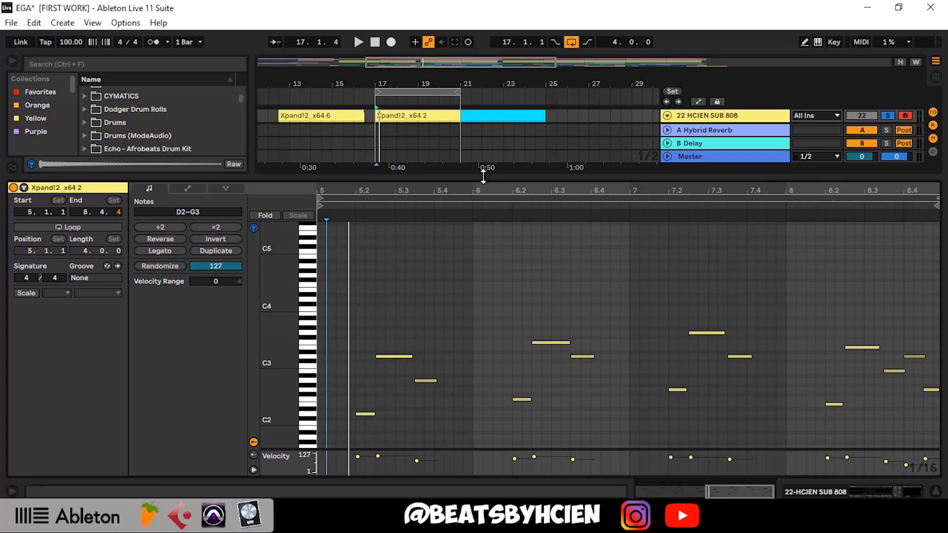
# Move the Xpand!2_x64 2 clip to bar 27 and the Xpand!2_x64 4 clip from bar 33 to bar 17
pyautogui.hotkey('ctrl', 'alt', 'l')
pyautogui.scroll(-4, 428, 202)
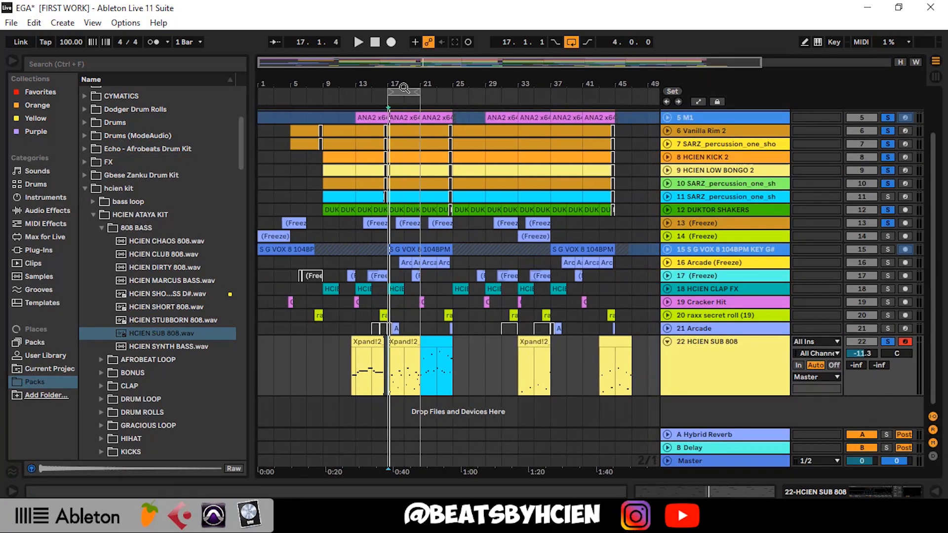
pyautogui.click(490, 346)
pyautogui.click(411, 354)
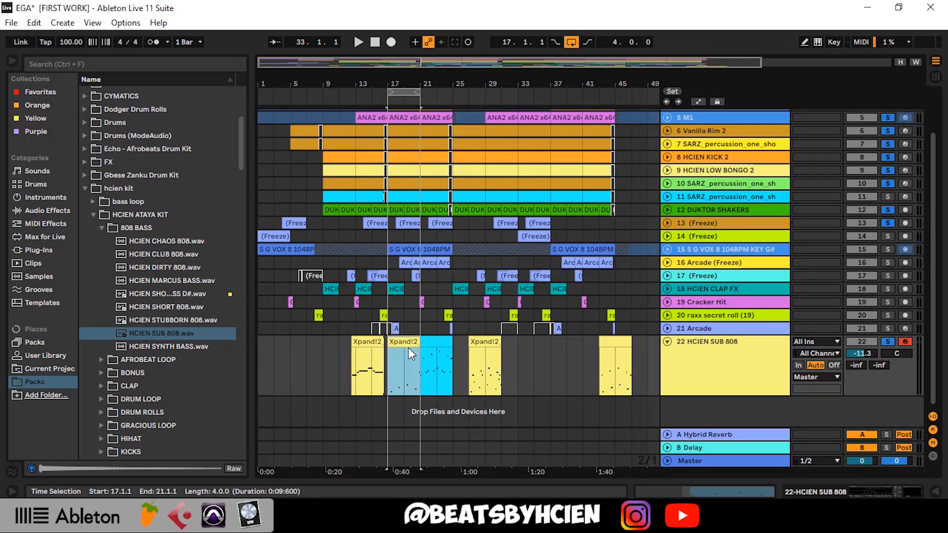
# Open the Xpand!2_x64 4 clip's notes and play them twice, placing the insert marker at 4.3.4 in between
pyautogui.doubleClick(408, 348)
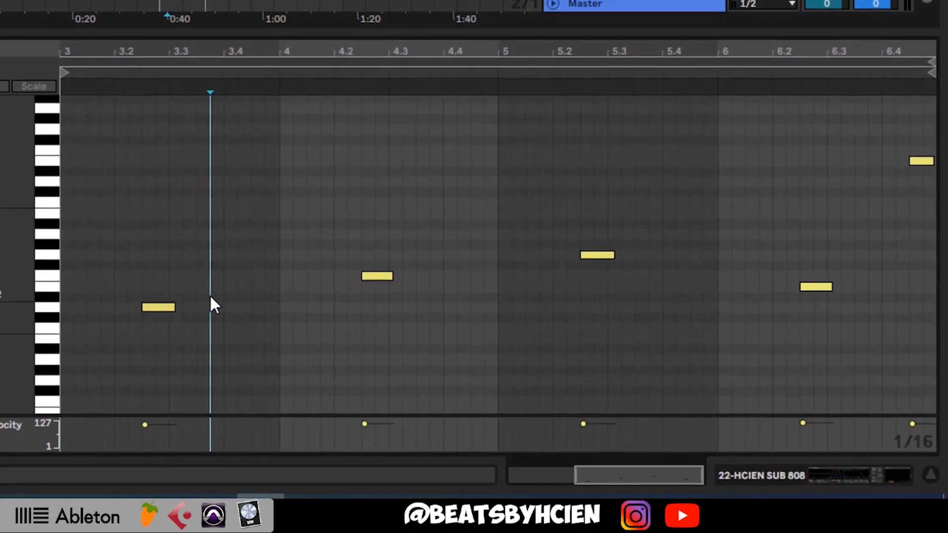
pyautogui.press('space')
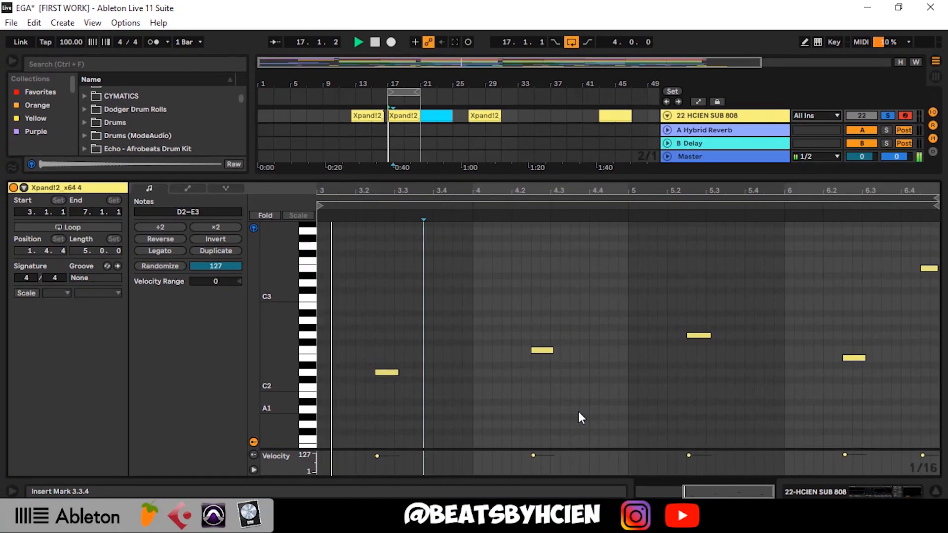
pyautogui.press('space')
pyautogui.click(577, 413)
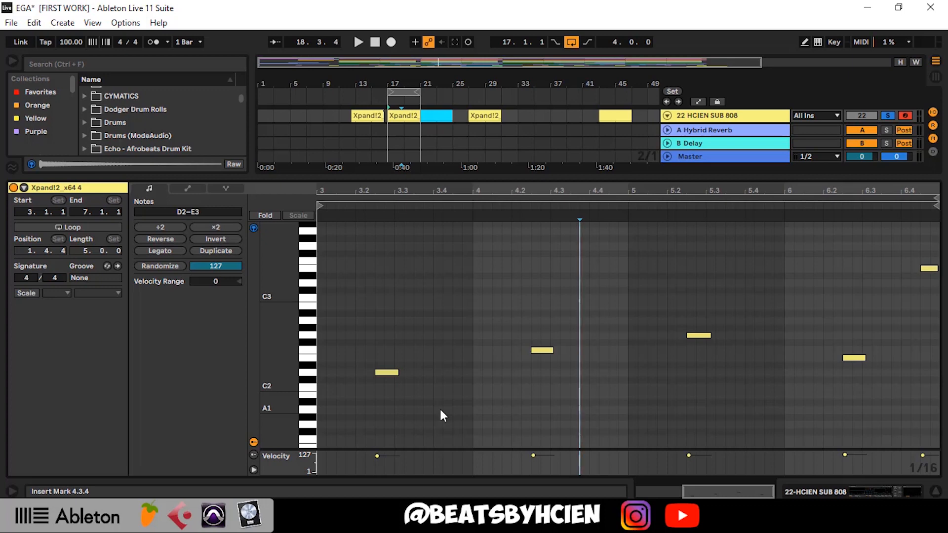
pyautogui.press('space')
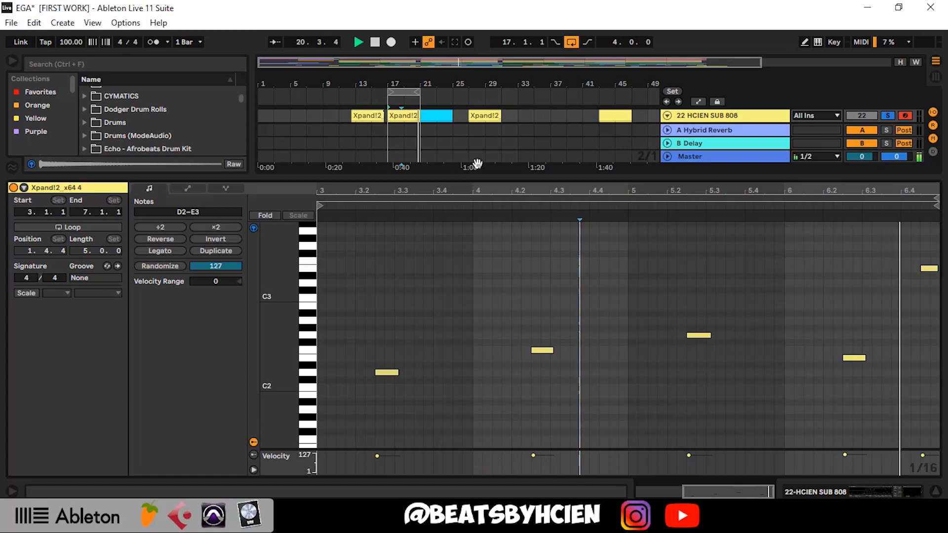
# Stop playback, move the Xpand!2_x64 4 clip to bar 31 and return the Xpand!2_x64 2 clip to bar 17
pyautogui.doubleClick(503, 175)
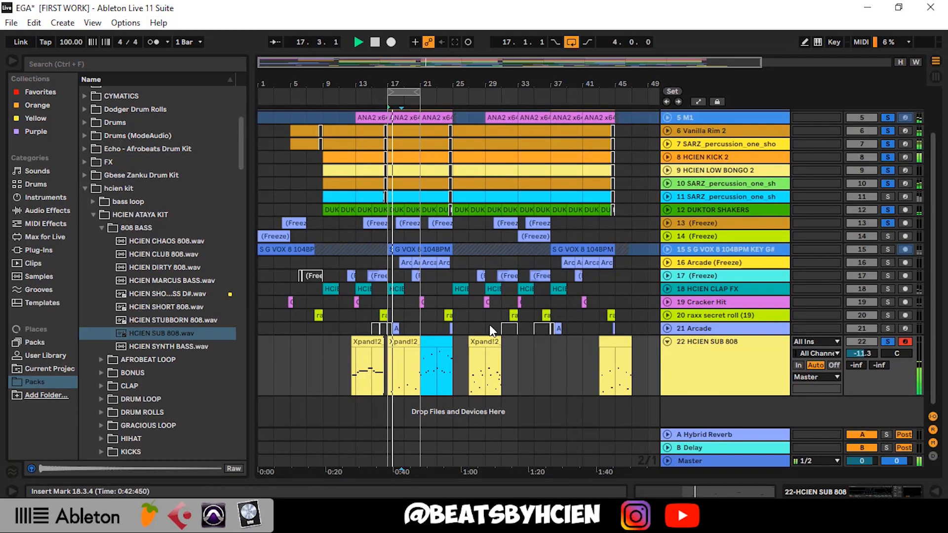
pyautogui.press('space')
pyautogui.click(400, 340)
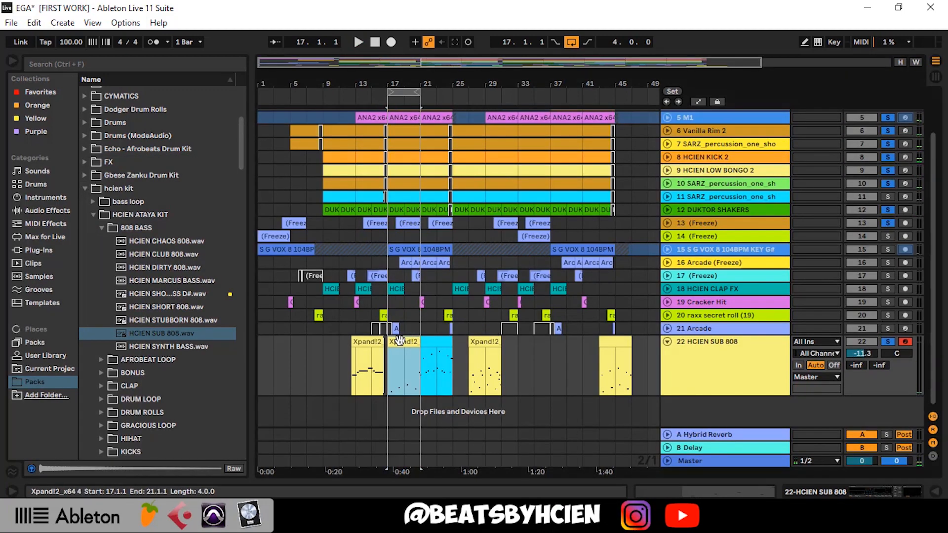
pyautogui.moveTo(400, 341); pyautogui.dragTo(519, 360)
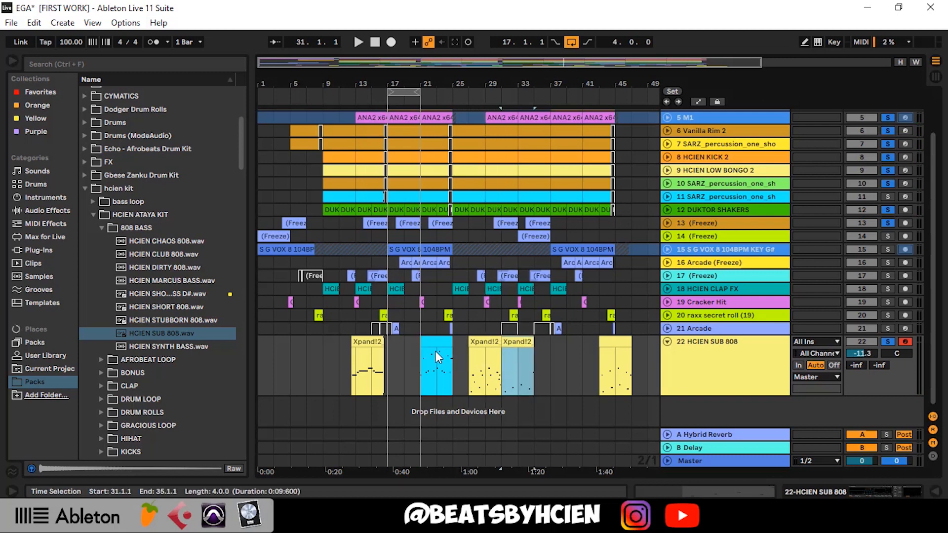
pyautogui.hotkey('ctrl', 'z')
pyautogui.moveTo(404, 347)
pyautogui.mouseDown()
pyautogui.moveTo(439, 346)
pyautogui.moveTo(395, 354)
pyautogui.moveTo(405, 344)
pyautogui.mouseUp()
# Reopen the Xpand!2_x64 2 clip's notes and play back bars 5 and 6
pyautogui.doubleClick(405, 342)
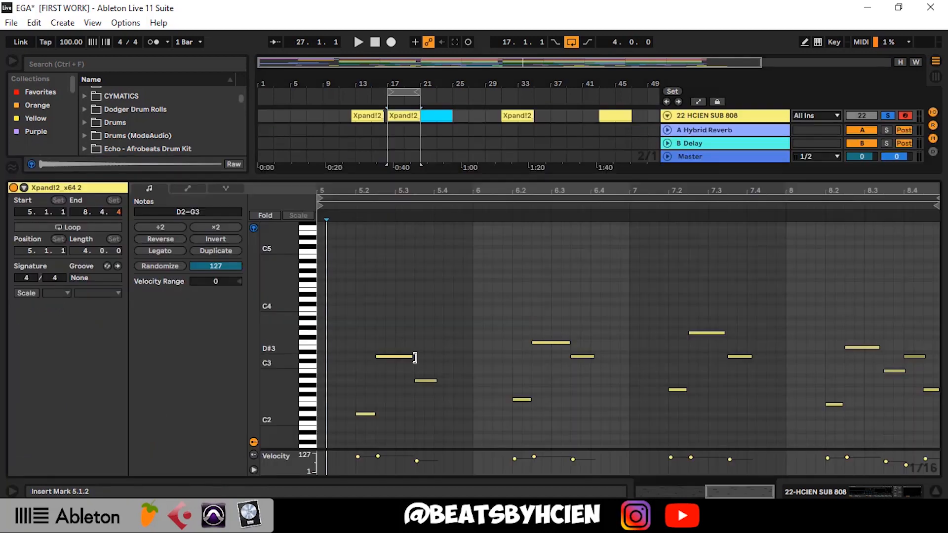
pyautogui.press('space')
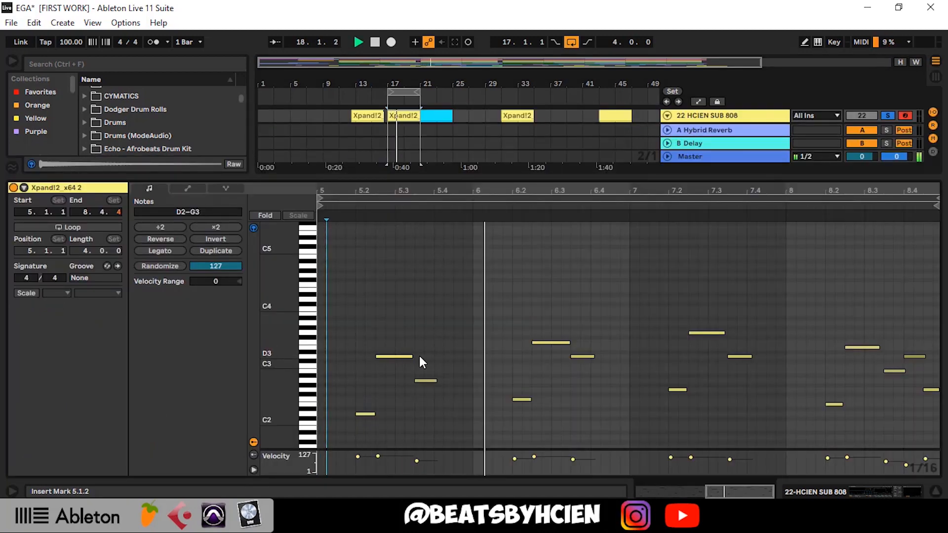
pyautogui.press('space')
# Move the Xpand!2_x64 2 clip to bar 35 and the unnamed yellow clip from bar 43 to bar 17
pyautogui.doubleClick(514, 179)
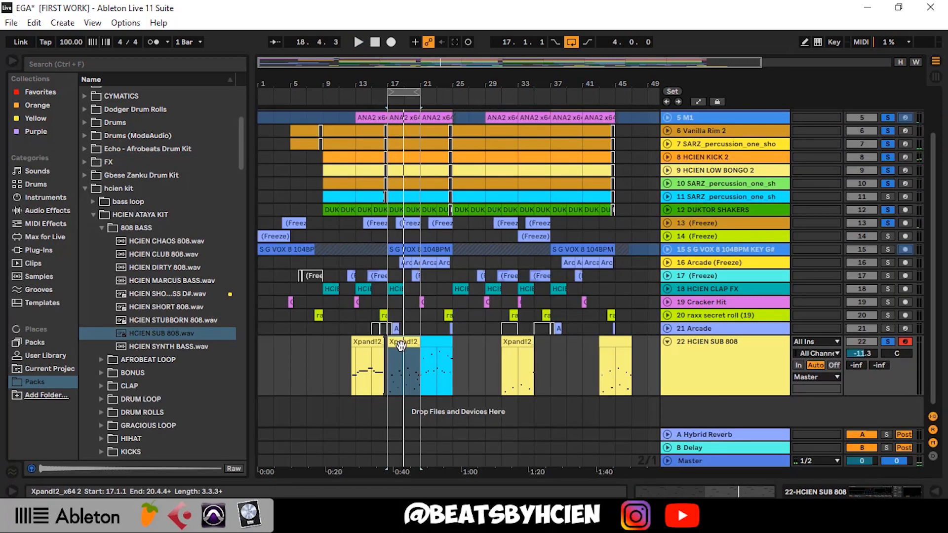
pyautogui.moveTo(398, 345); pyautogui.dragTo(545, 358)
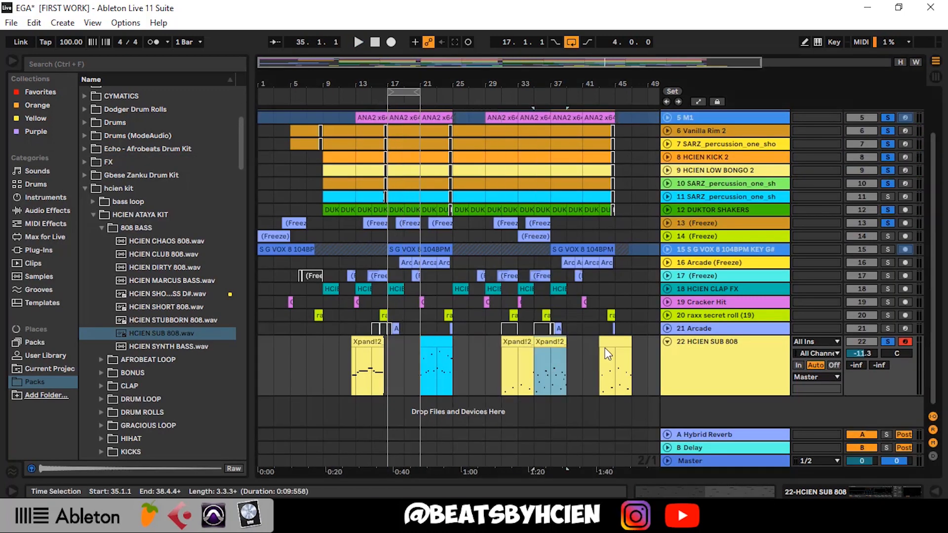
pyautogui.moveTo(609, 355); pyautogui.dragTo(411, 366)
# Open the unnamed yellow clip's notes and play them in several passes, placing the insert marker at 4.3.3
pyautogui.doubleClick(411, 365)
pyautogui.press('space')
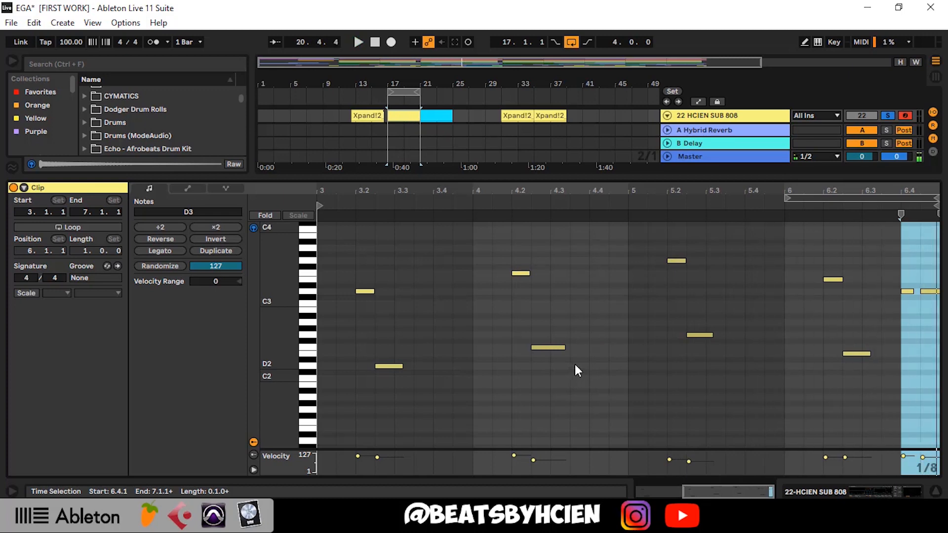
pyautogui.click(575, 365)
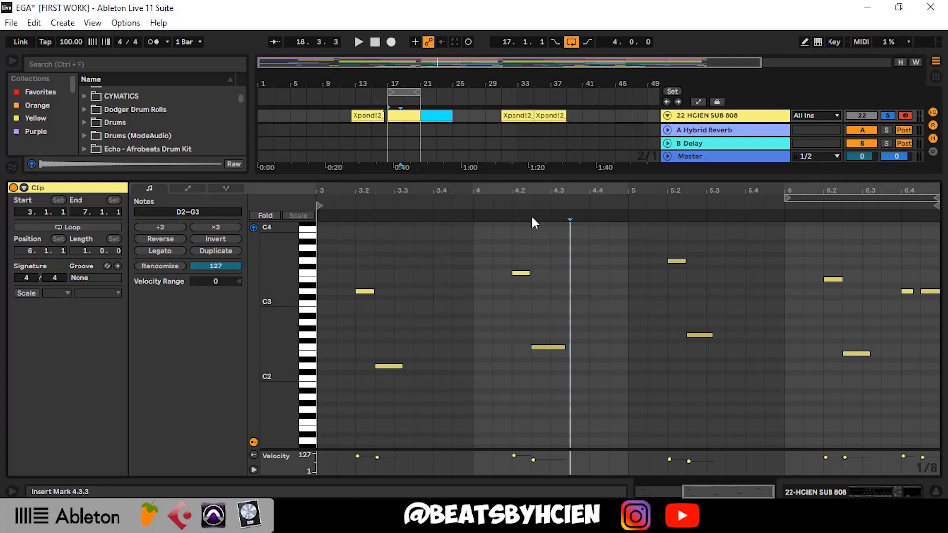
pyautogui.press('space')
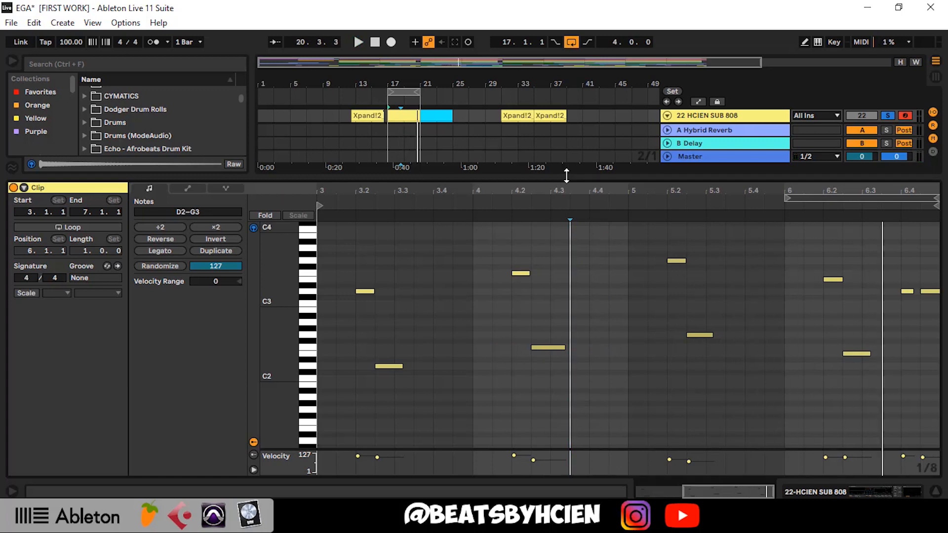
pyautogui.press('space')
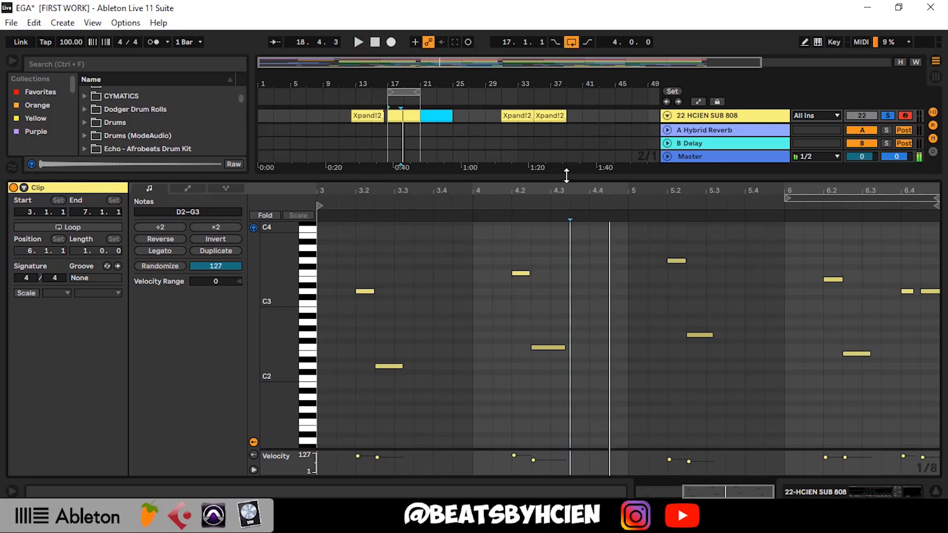
pyautogui.click(570, 228)
# Move the unnamed yellow clip to bar 39 and bring the Xpand!2_x64 6 clip to bar 17
pyautogui.hotkey('ctrl', 'alt', 'l')
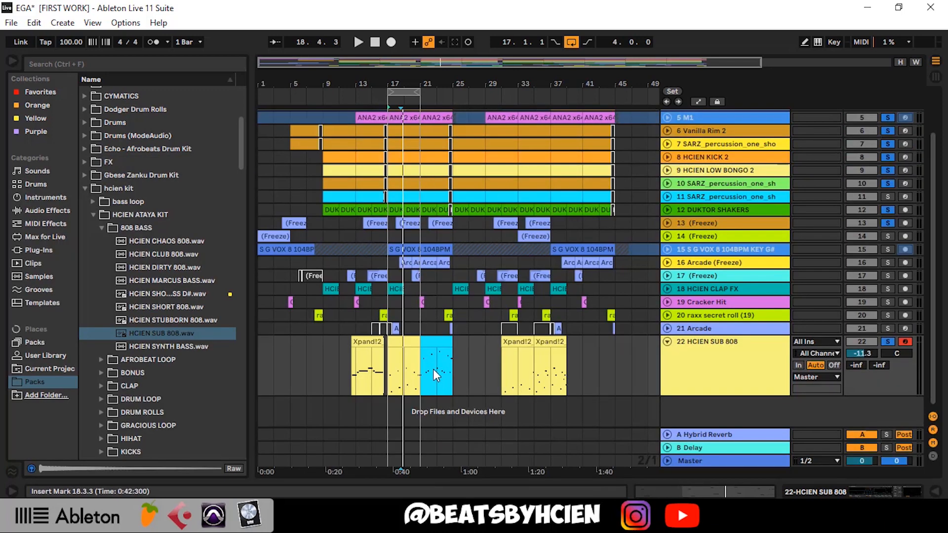
pyautogui.moveTo(410, 338); pyautogui.dragTo(589, 366)
pyautogui.moveTo(370, 341); pyautogui.dragTo(408, 344)
# Open the Xpand!2_x64 6 clip's long notes, place the insert marker at 3.4.4 and play the clip
pyautogui.doubleClick(409, 344)
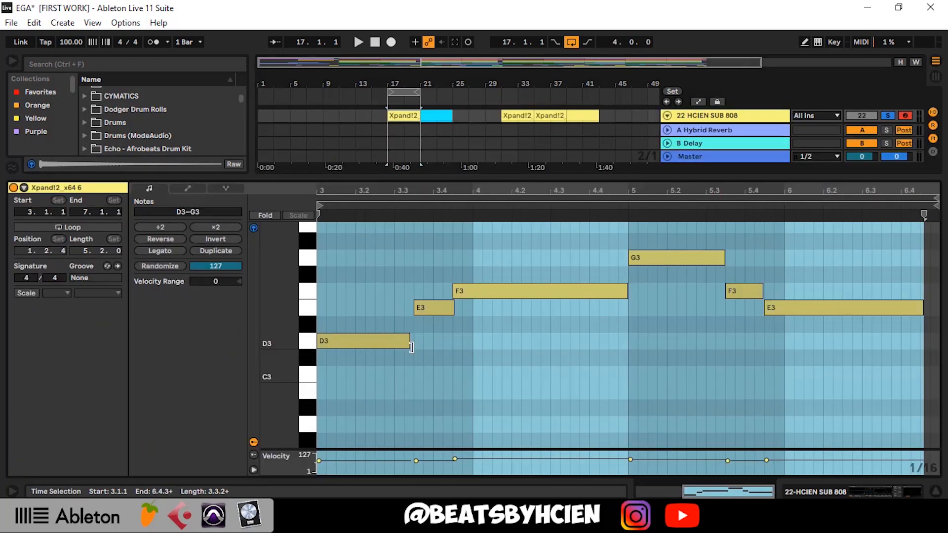
pyautogui.click(460, 356)
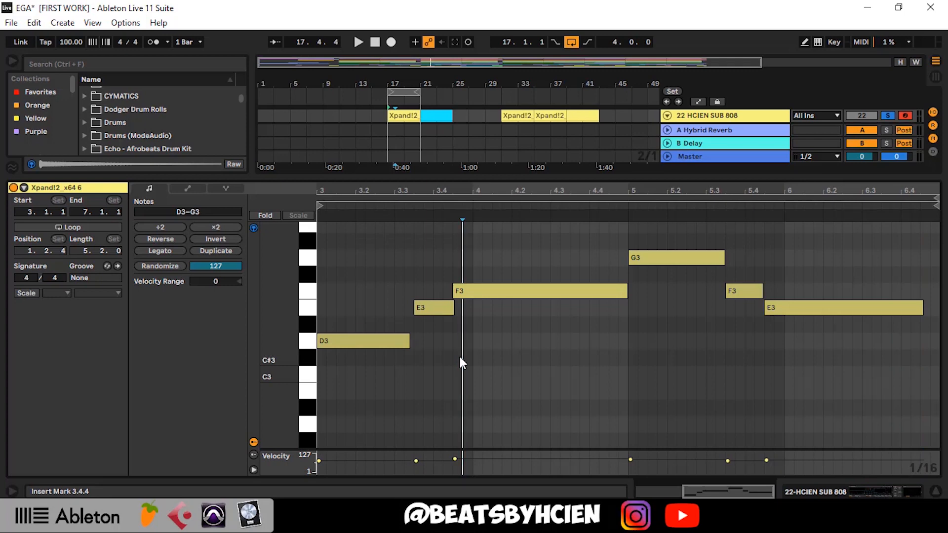
pyautogui.press('space')
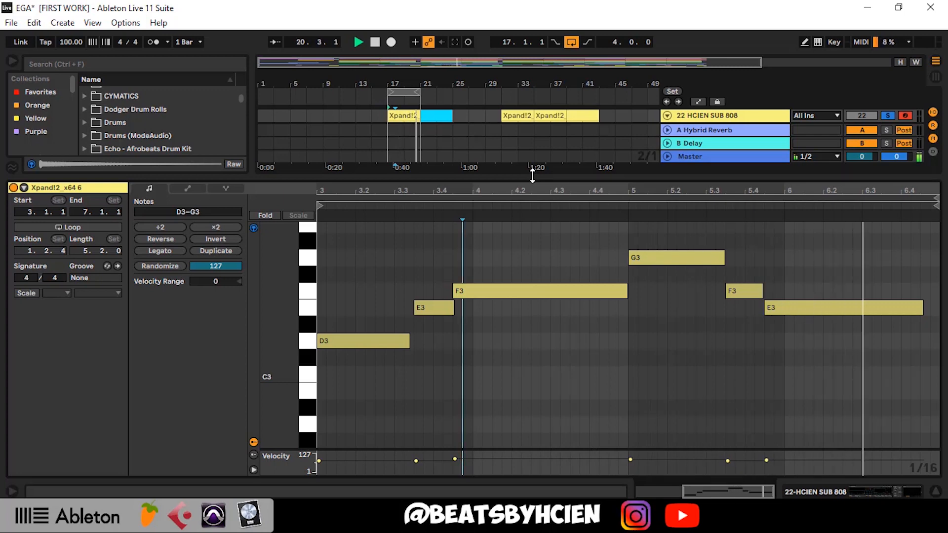
# Stop playback, move the Xpand!2_x64 6 clip to bar 11 and the blue clip from bar 21 to bar 17
pyautogui.moveTo(533, 176); pyautogui.dragTo(488, 318)
pyautogui.press('space')
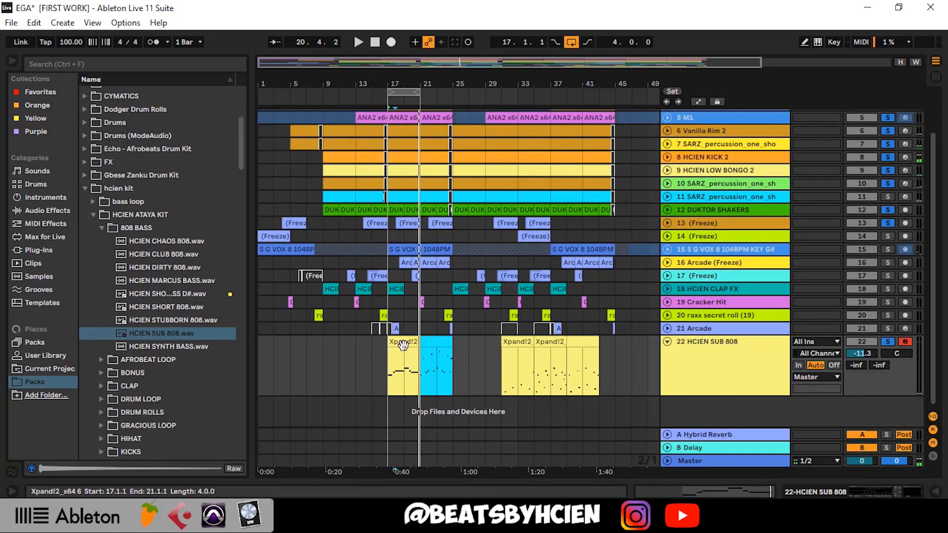
pyautogui.moveTo(403, 342); pyautogui.dragTo(355, 353)
pyautogui.moveTo(433, 342); pyautogui.dragTo(401, 343)
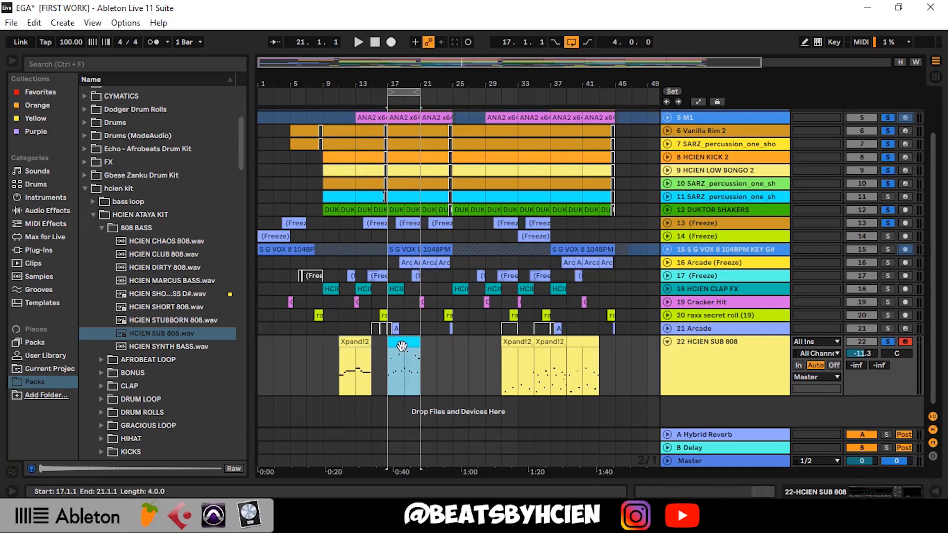
# Open the blue clip's notes and play it, examining the opening D3 note of bar 21 and G3 note of bar 23
pyautogui.doubleClick(401, 343)
pyautogui.click(374, 390)
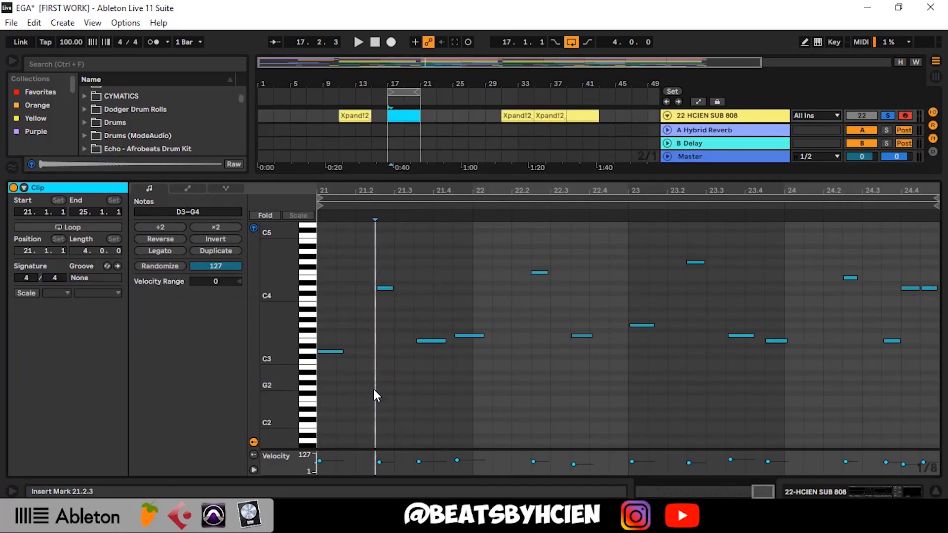
pyautogui.click(335, 352)
pyautogui.press('space')
pyautogui.click(639, 325)
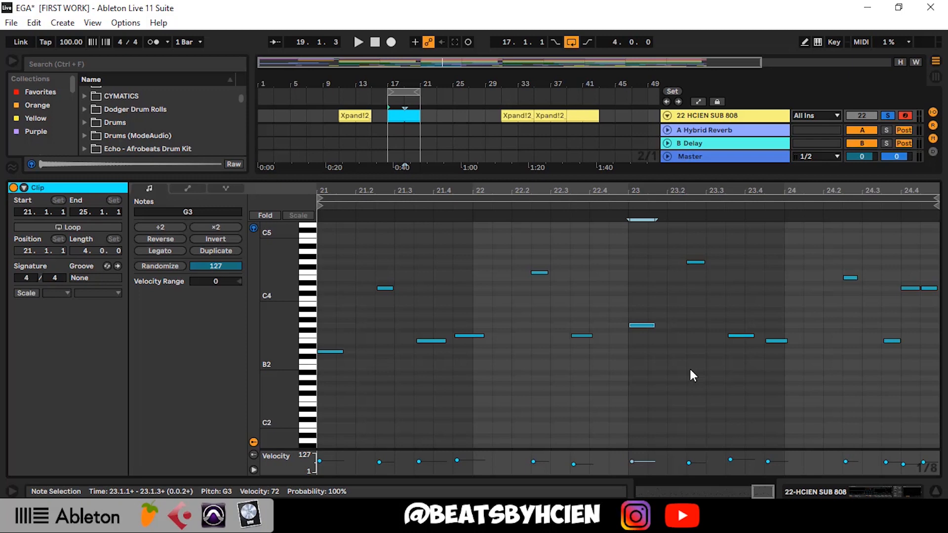
pyautogui.click(632, 384)
pyautogui.press('space')
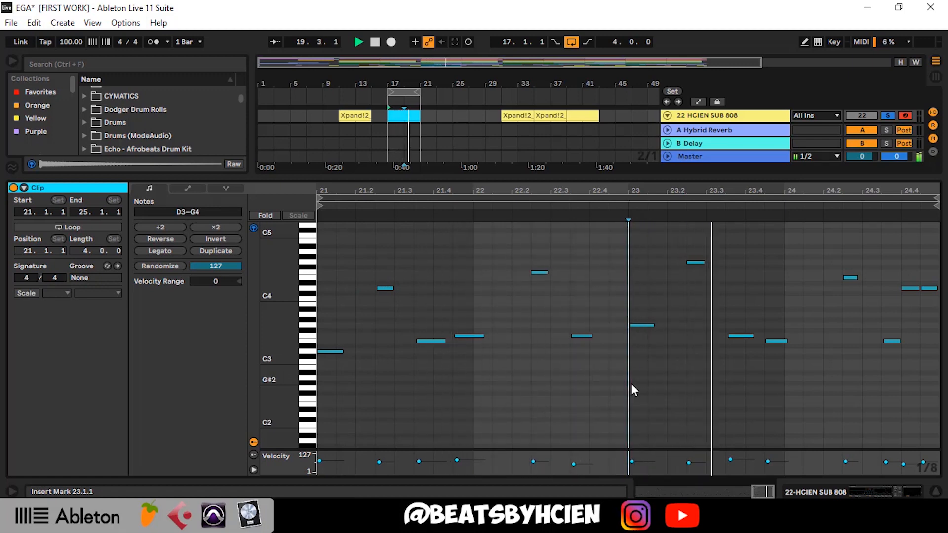
# Stop playback, move the blue clip to bar 25 and return the Xpand!2_x64 4 clip from bar 31 to bar 17
pyautogui.doubleClick(655, 176)
pyautogui.press('space')
pyautogui.moveTo(410, 351)
pyautogui.mouseDown()
pyautogui.moveTo(513, 344)
pyautogui.moveTo(401, 340)
pyautogui.mouseUp()
# Reopen the Xpand!2_x64 4 clip's notes, play them back and return to the full arrangement
pyautogui.doubleClick(401, 341)
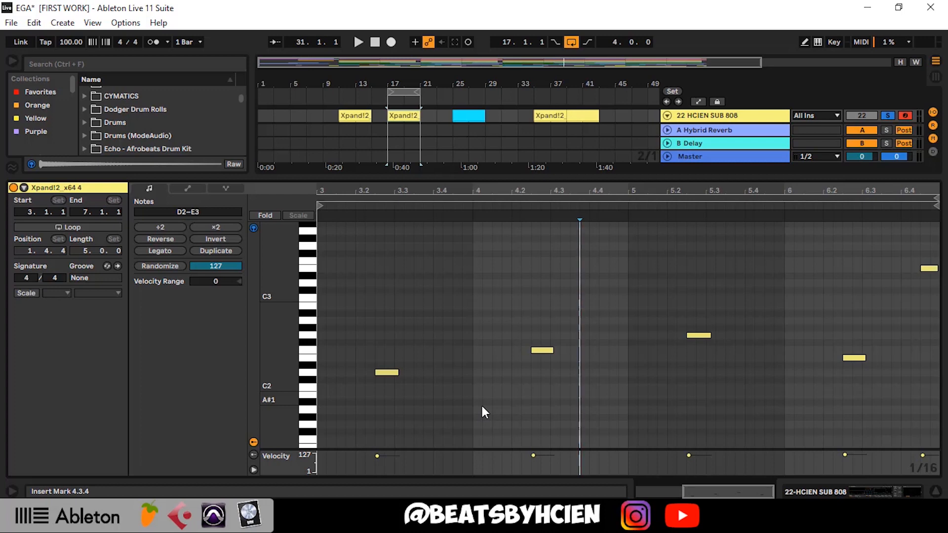
pyautogui.press('space')
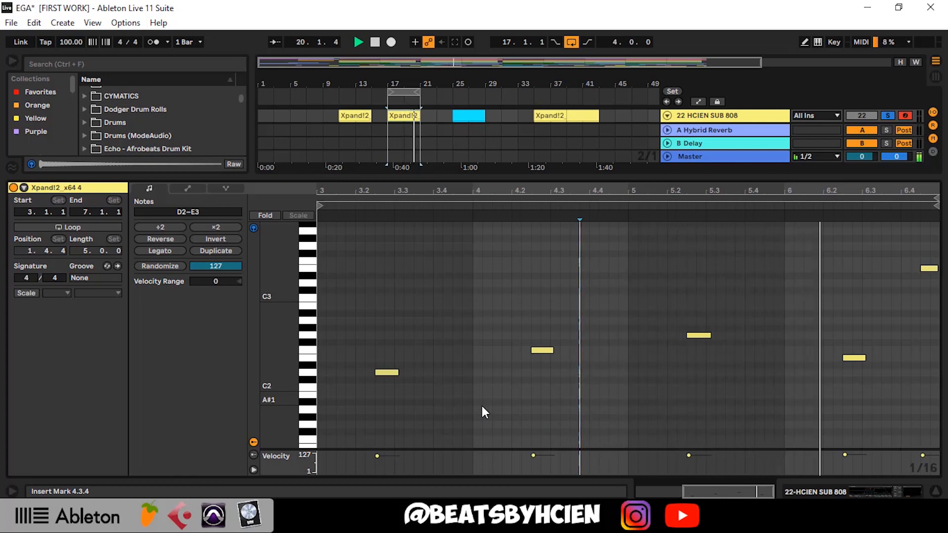
pyautogui.doubleClick(584, 178)
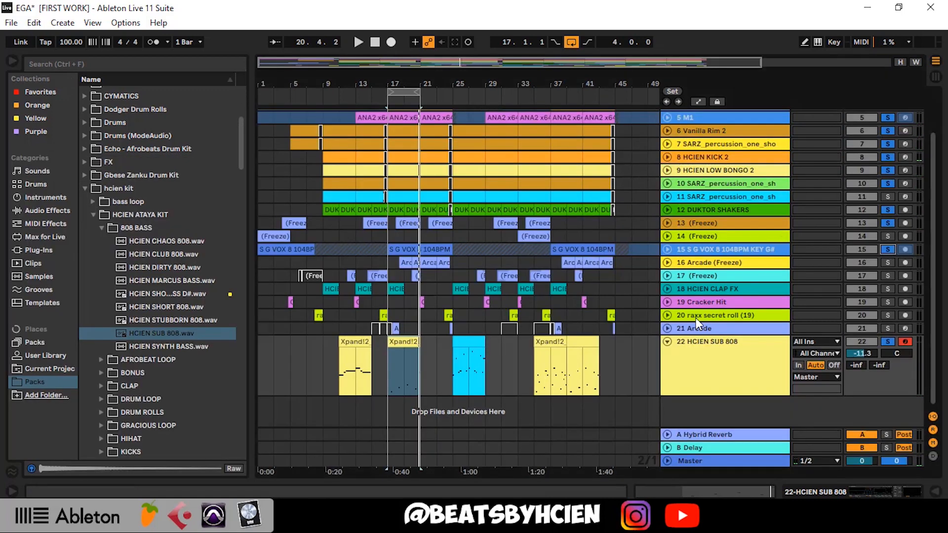
# Play the looped bars 17 to 21 and solo the 16 Arcade (Freeze) track
pyautogui.press('space')
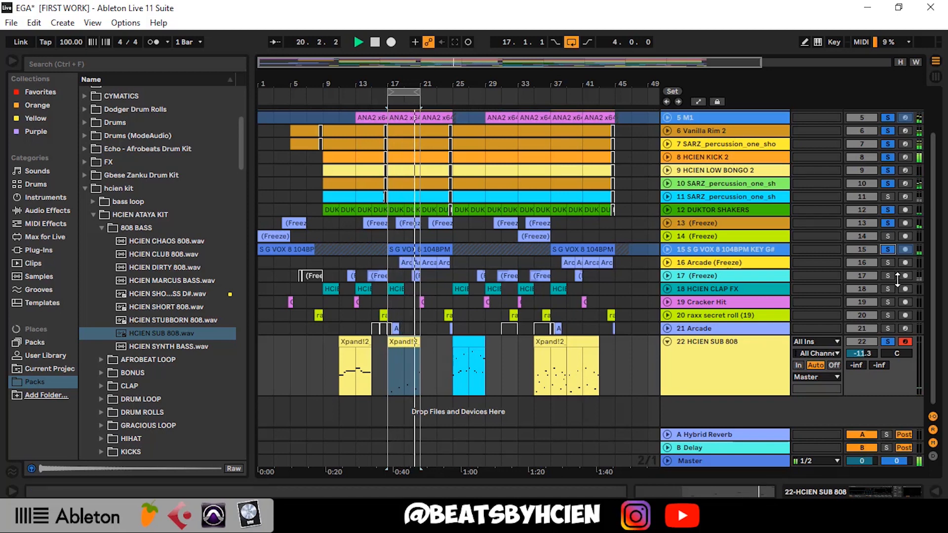
pyautogui.click(888, 262)
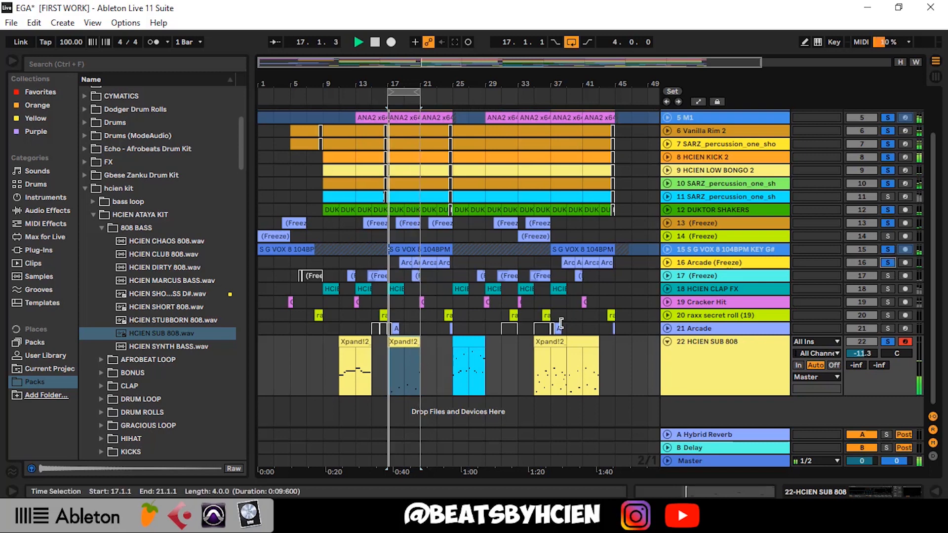
# Solo the 17 (Freeze) and 18 HCIEN CLAP FX tracks during the bar 17 loop and stop playback
pyautogui.click(888, 276)
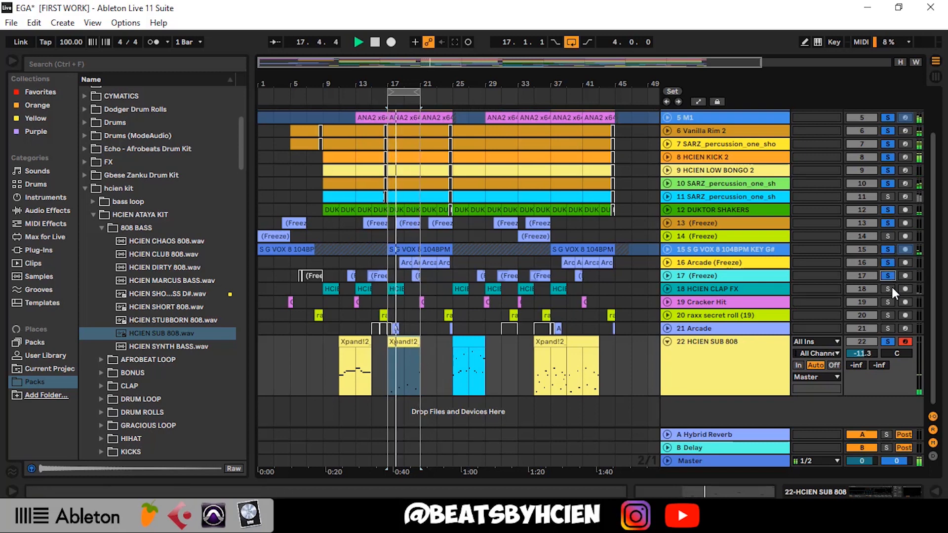
pyautogui.click(888, 288)
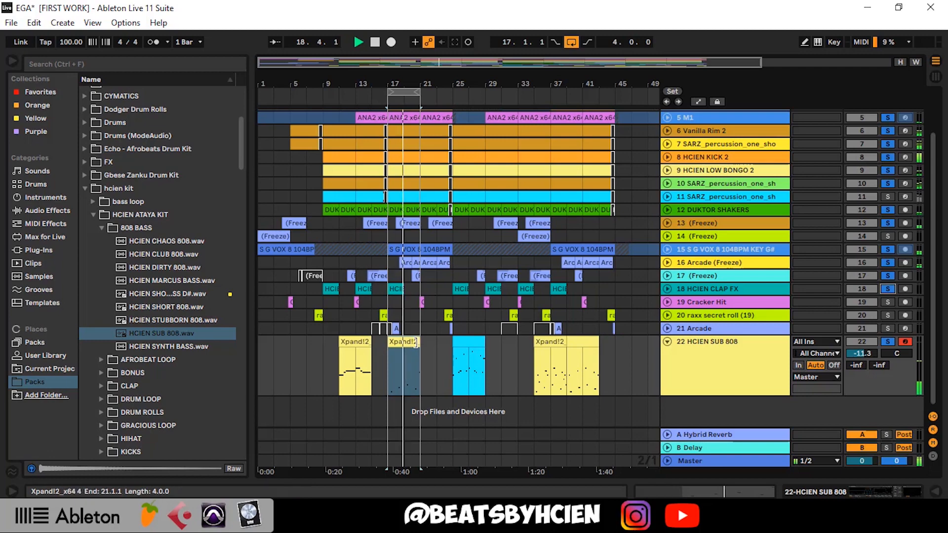
pyautogui.press('space')
# Move the Xpand!2_x64 4 clip from bar 17 to bar 29 and place the Xpand!2_x64 2 clip at bar 17
pyautogui.moveTo(416, 342); pyautogui.dragTo(512, 355)
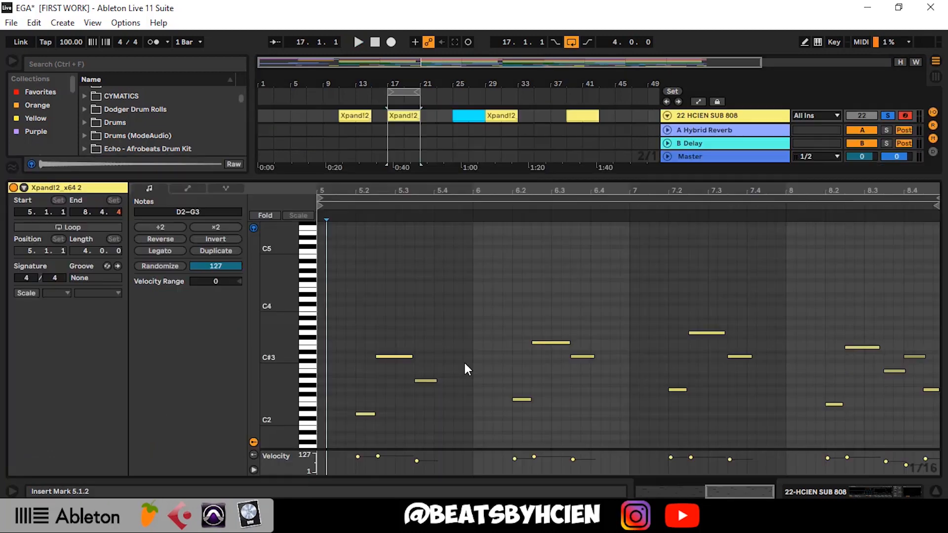
pyautogui.scroll(-1, 465, 366)
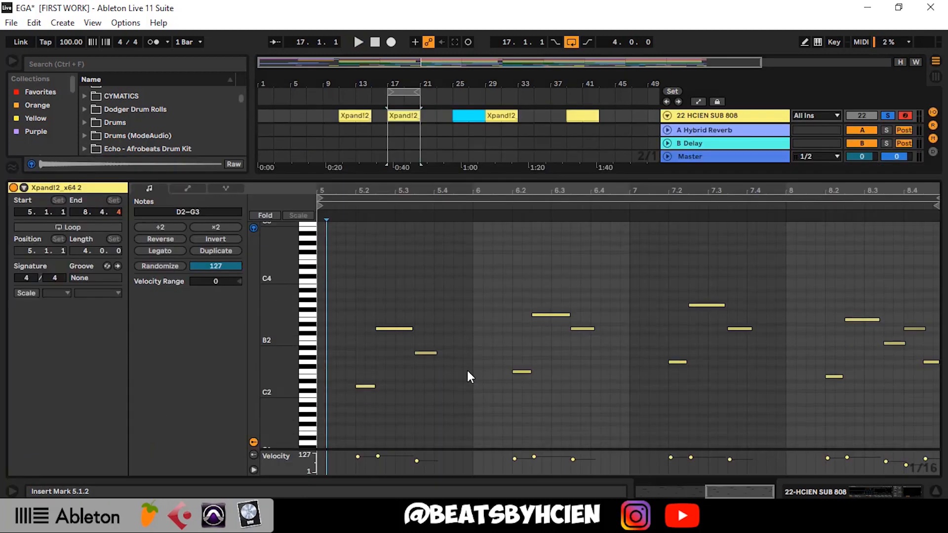
# Play back the Xpand!2_x64 2 clip's notes, examining its opening D2 note, and return to the full arrangement
pyautogui.click(316, 389)
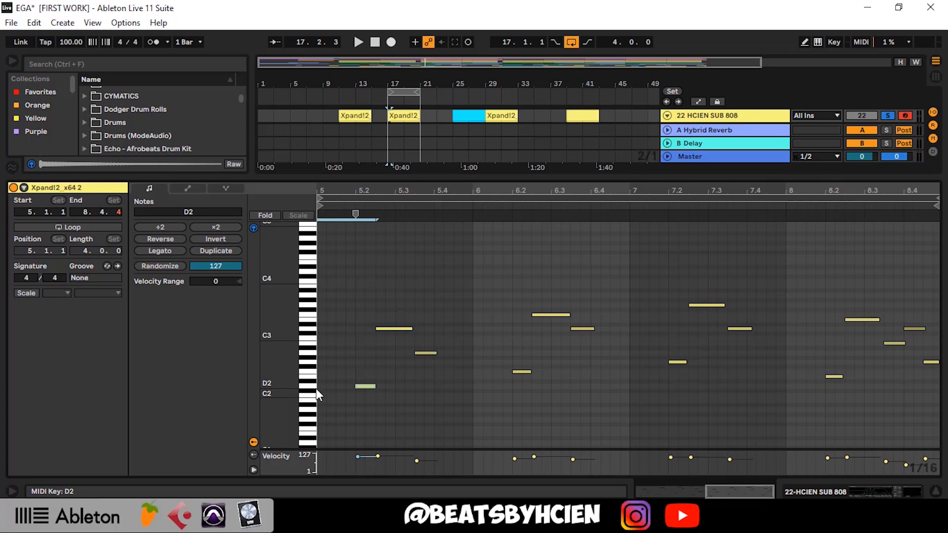
pyautogui.press('space')
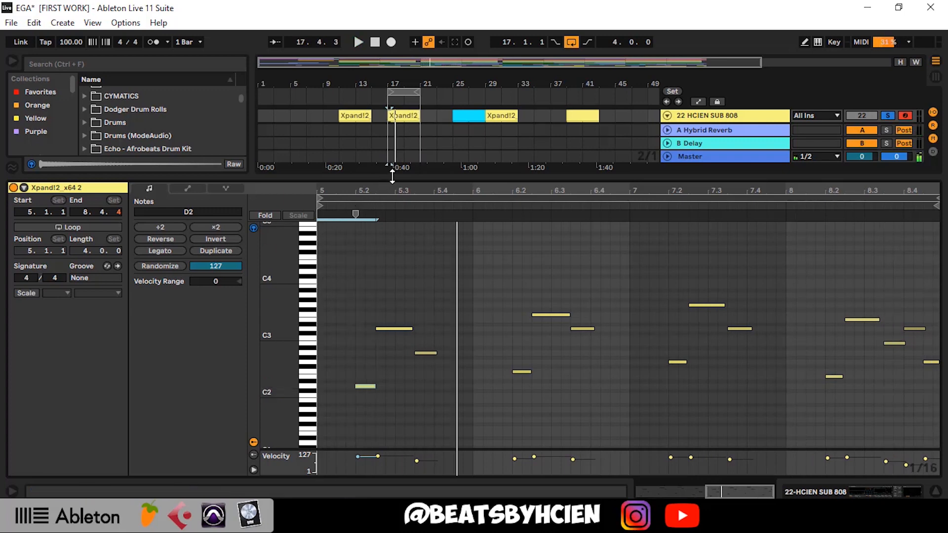
pyautogui.moveTo(392, 175); pyautogui.dragTo(395, 265)
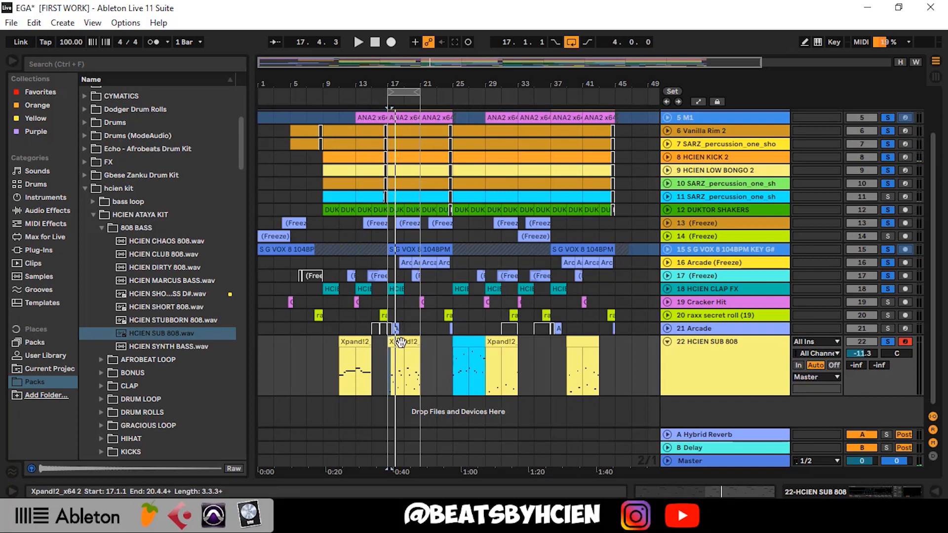
# Move the Xpand!2_x64 2 clip from bar 17 to bar 33 and the unnamed yellow clip from bar 39 to bar 17
pyautogui.moveTo(400, 342); pyautogui.dragTo(537, 353)
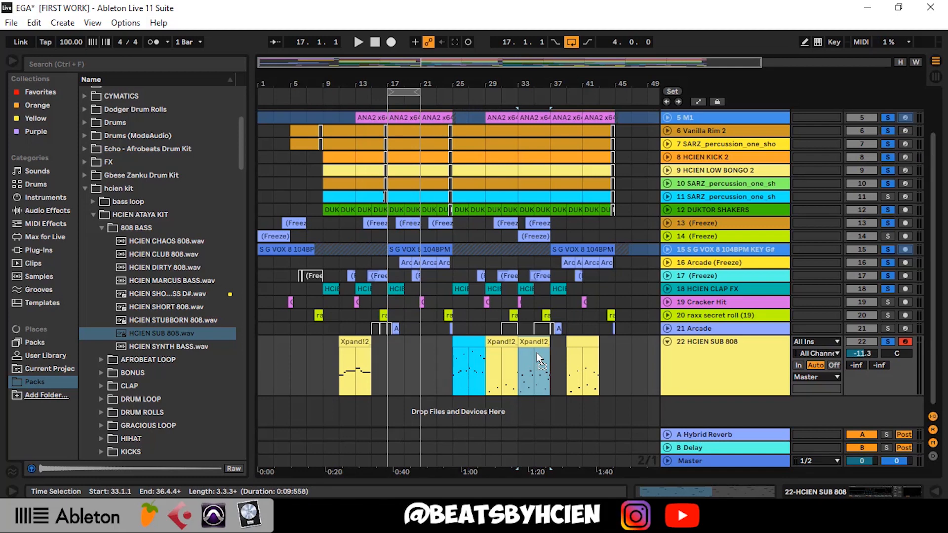
pyautogui.click(581, 342)
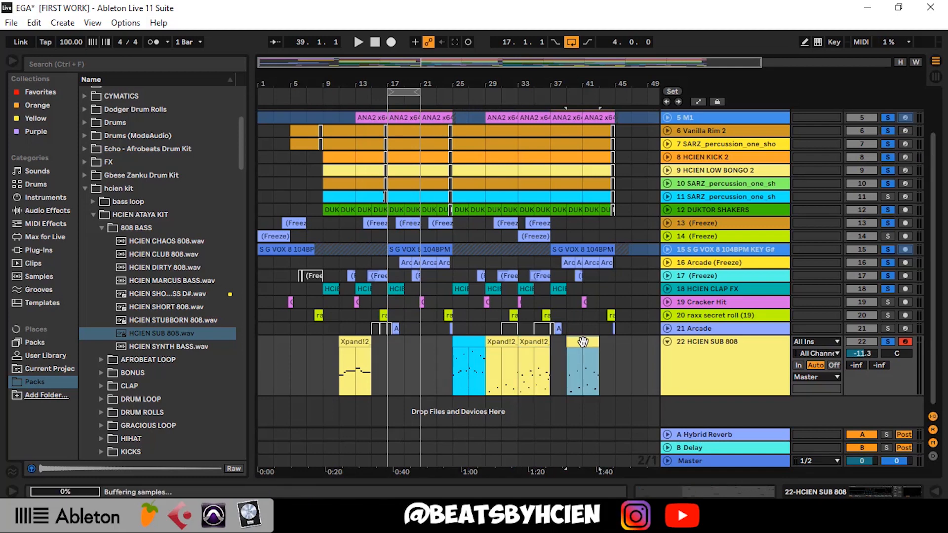
pyautogui.hotkey('ctrl', 'c')
pyautogui.click(517, 354)
pyautogui.hotkey('ctrl', 'v')
pyautogui.moveTo(498, 354); pyautogui.dragTo(410, 362)
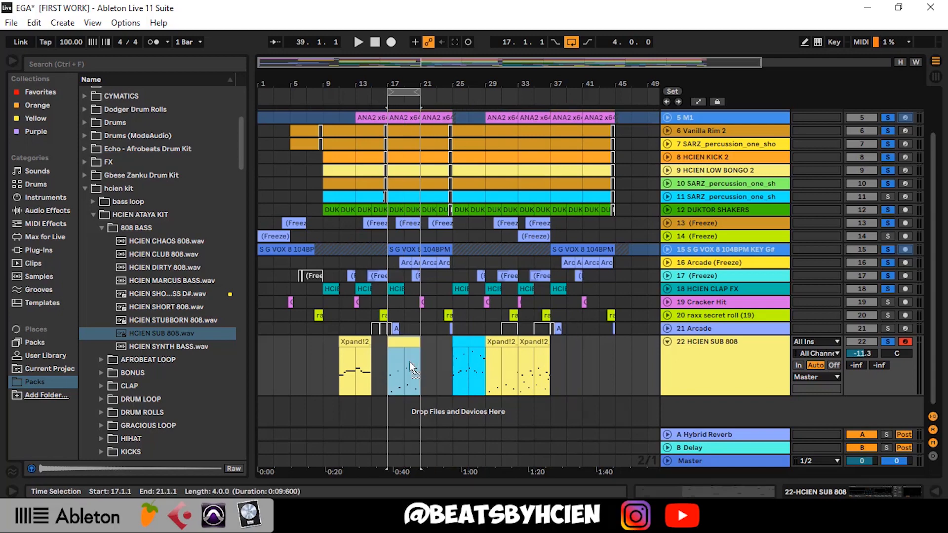
# Examine the notes of the unnamed clip at bar 17, return to the arrangement, and fold and unfold the HCIEN SUB 808 track
pyautogui.doubleClick(410, 353)
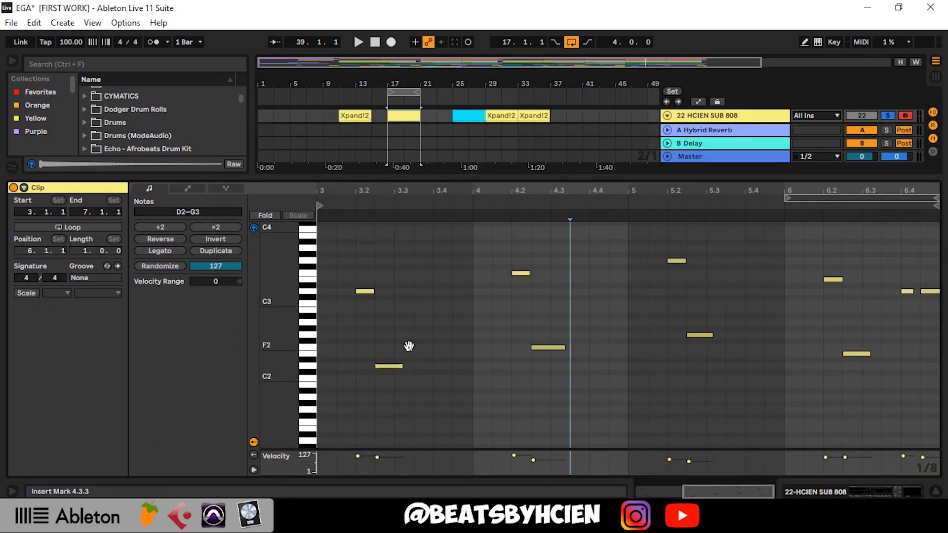
pyautogui.doubleClick(485, 178)
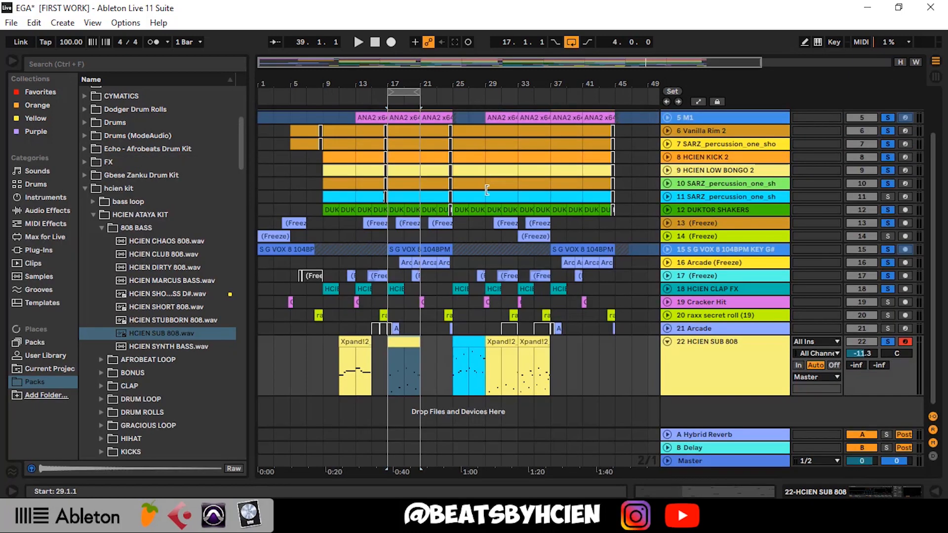
pyautogui.click(666, 342)
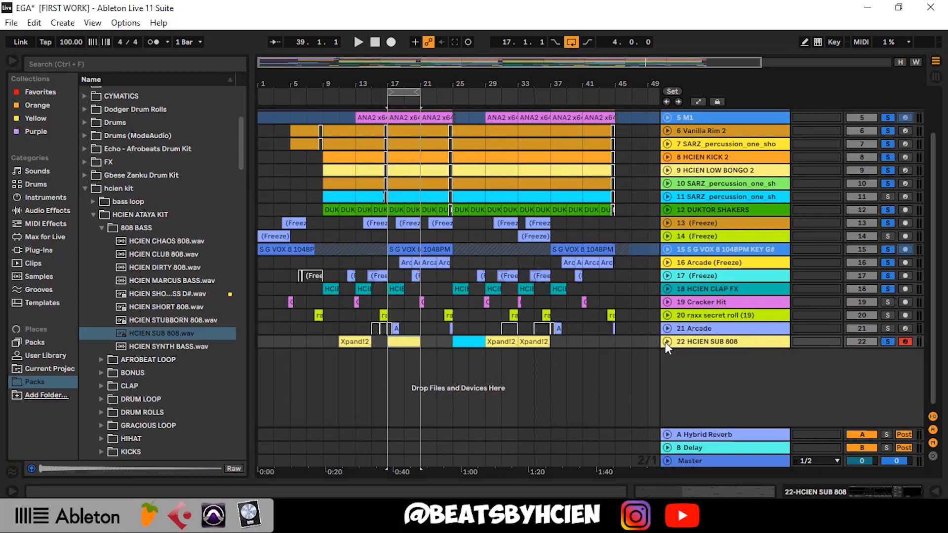
pyautogui.click(665, 342)
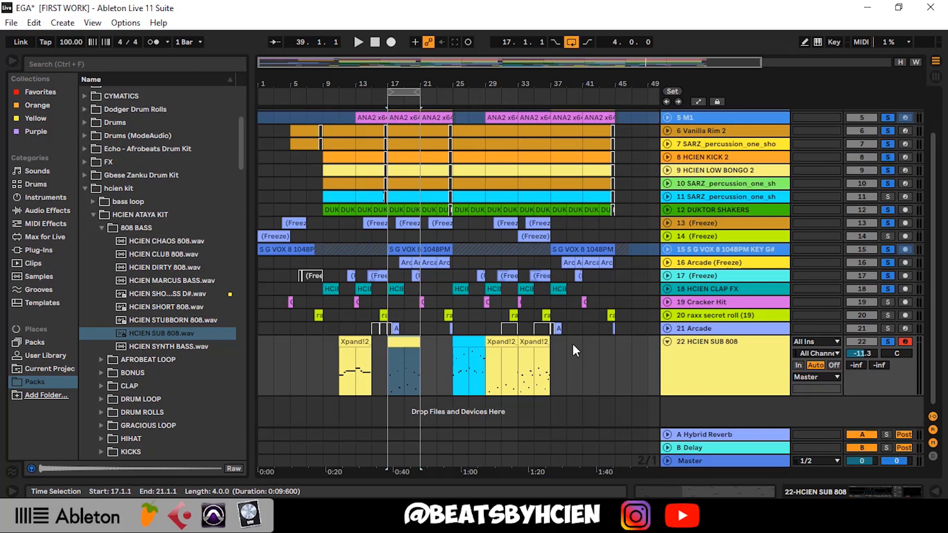
# Go through the HCIEN SUB 808 clips at bars 11, 17, 25, 29 and 33 one by one to compare their note patterns
pyautogui.click(355, 344)
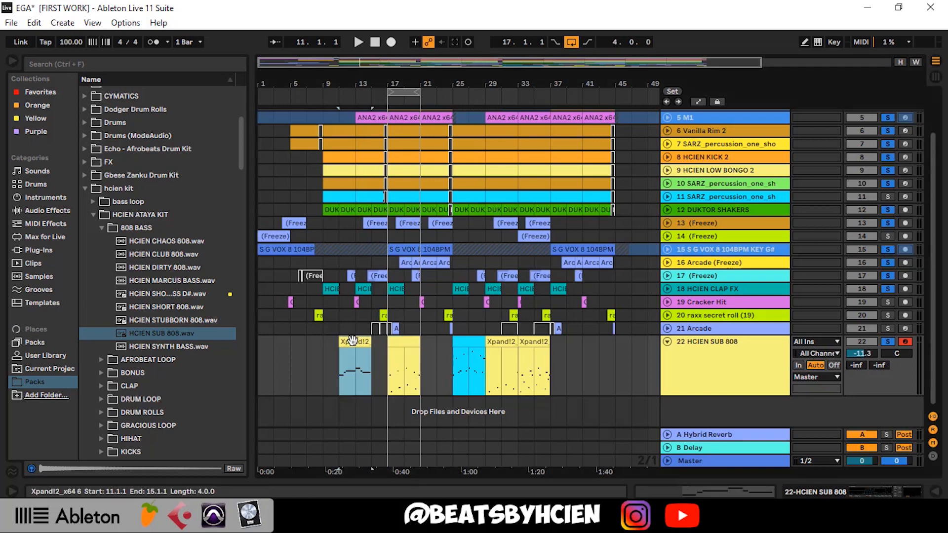
pyautogui.click(398, 345)
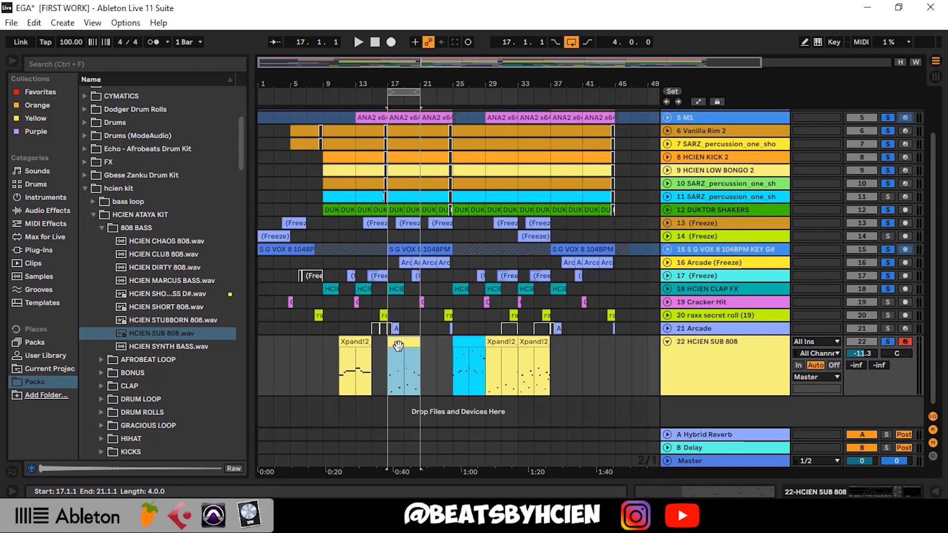
pyautogui.click(467, 343)
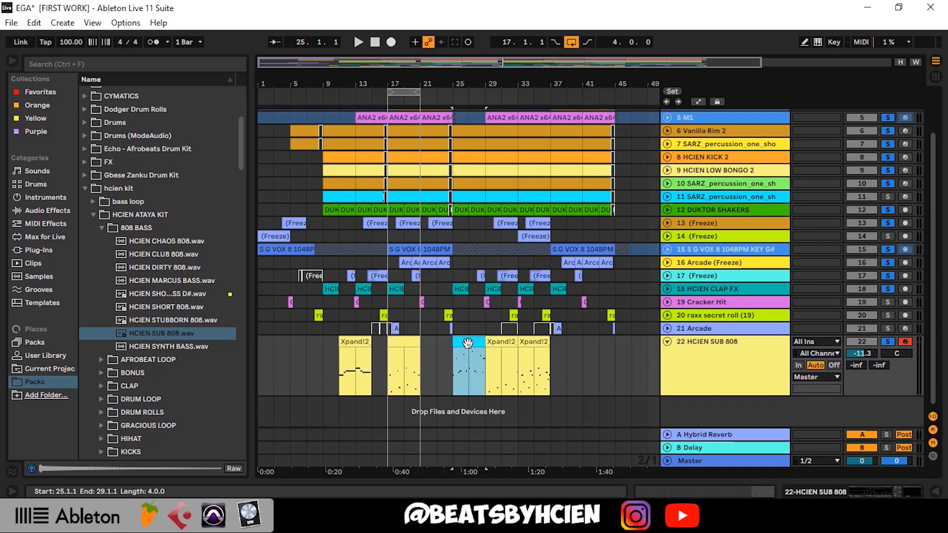
pyautogui.click(502, 341)
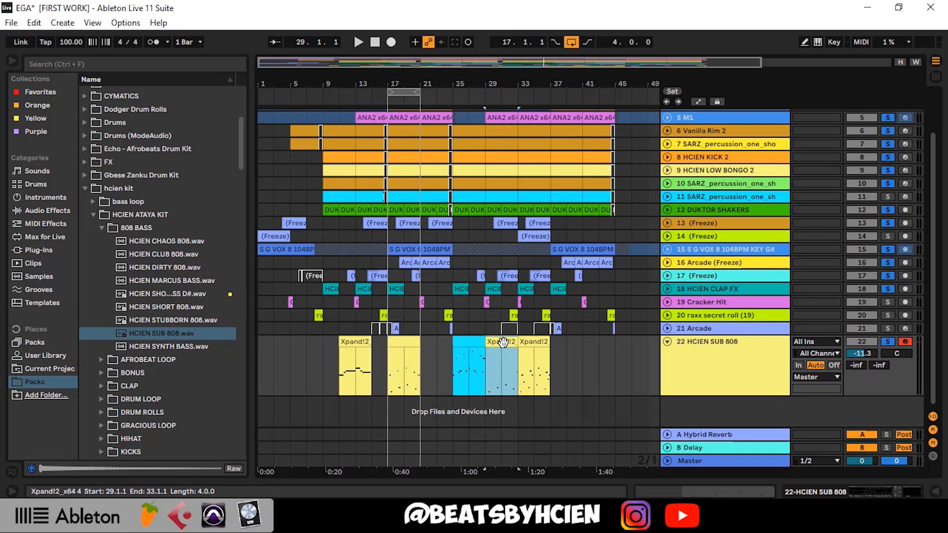
pyautogui.click(527, 342)
pyautogui.click(528, 342)
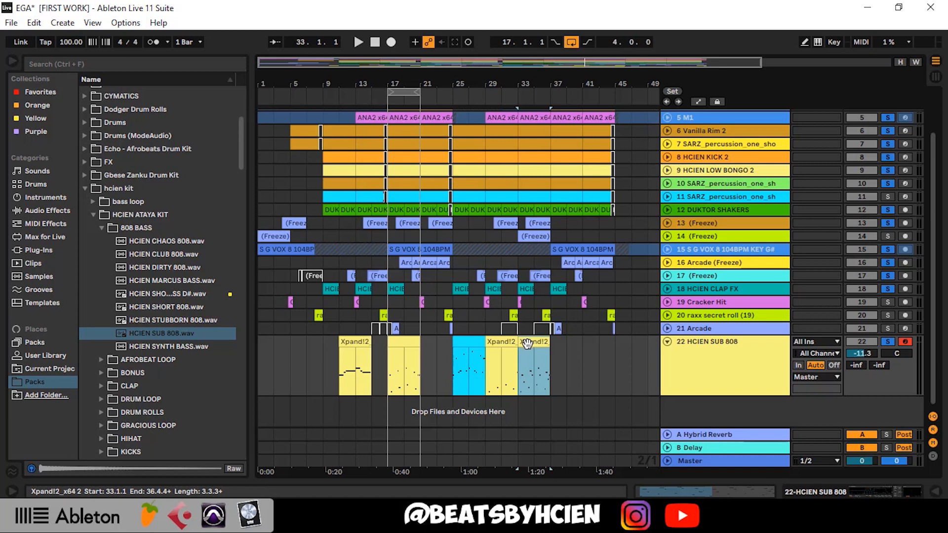
pyautogui.click(528, 351)
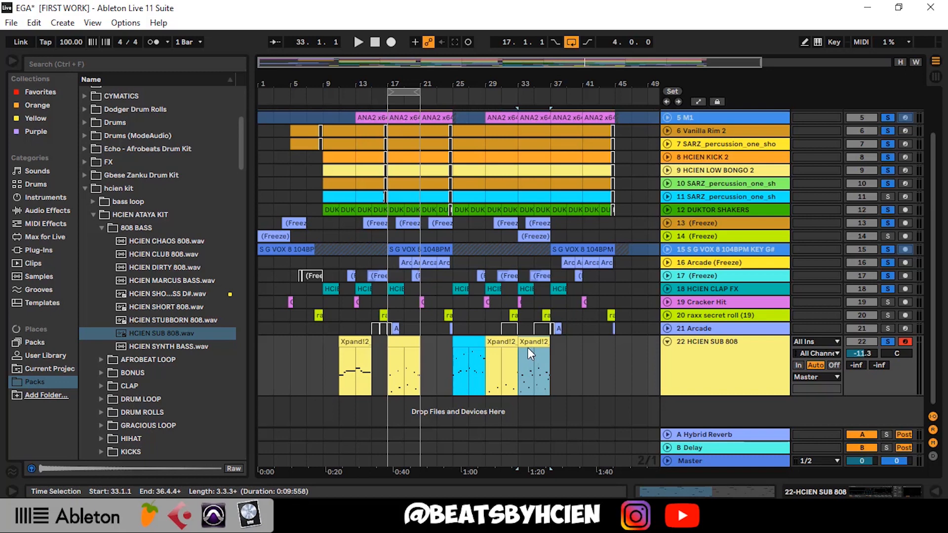
# Fold the HCIEN SUB 808 track and take all tracks out of solo
pyautogui.click(668, 342)
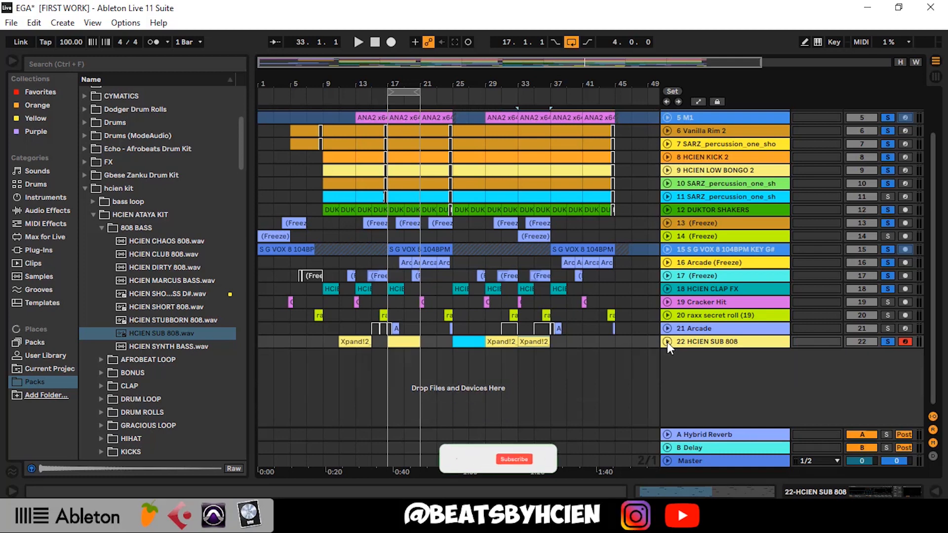
pyautogui.click(891, 336)
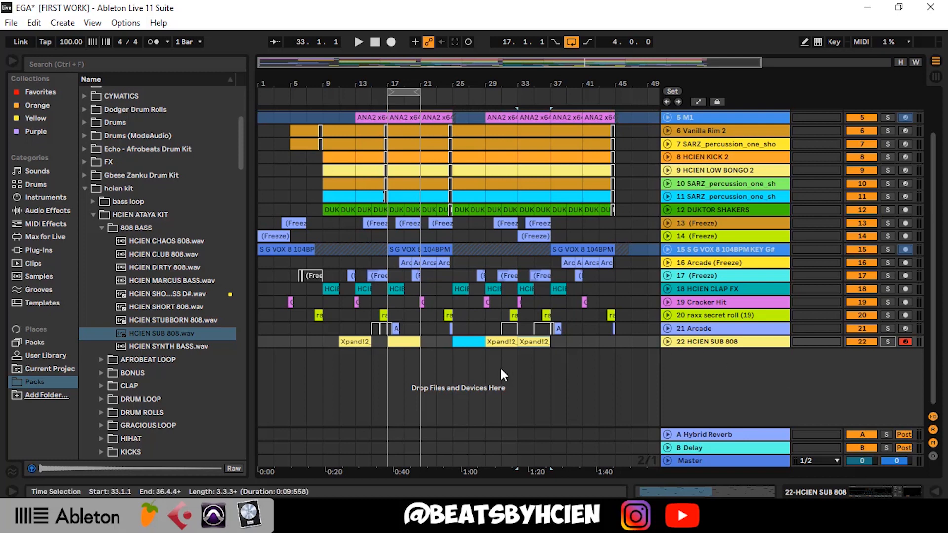
# Play the full mix from bar 17 and unfold the HCIEN SUB 808 track to view its note patterns
pyautogui.click(390, 371)
pyautogui.press('space')
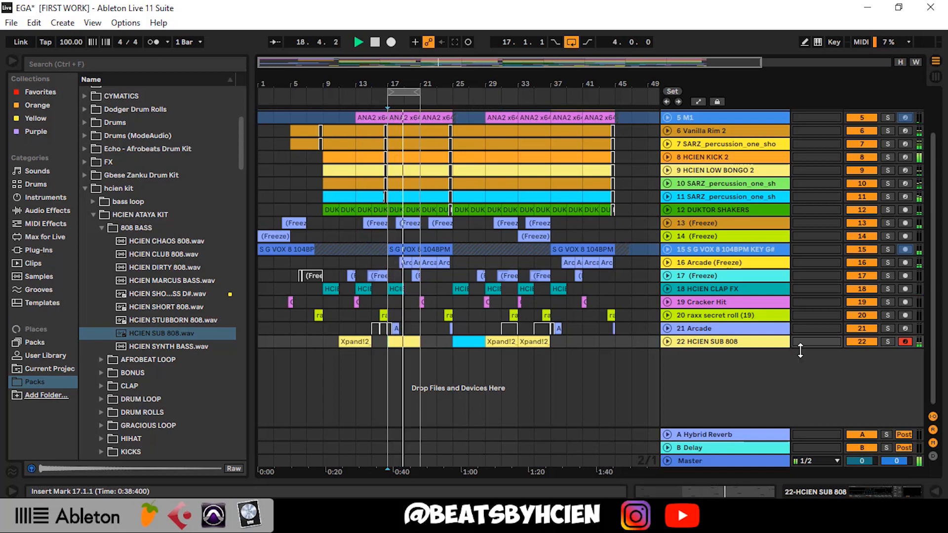
pyautogui.click(667, 342)
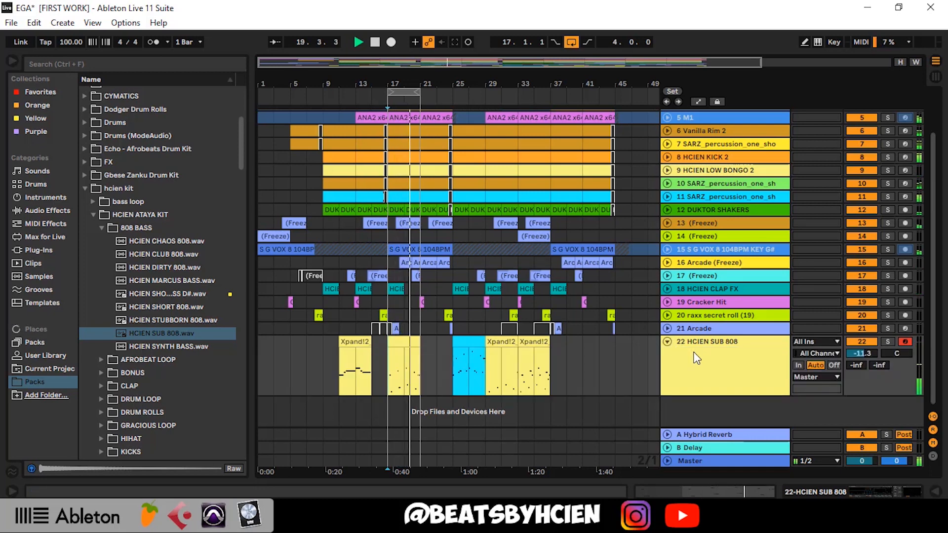